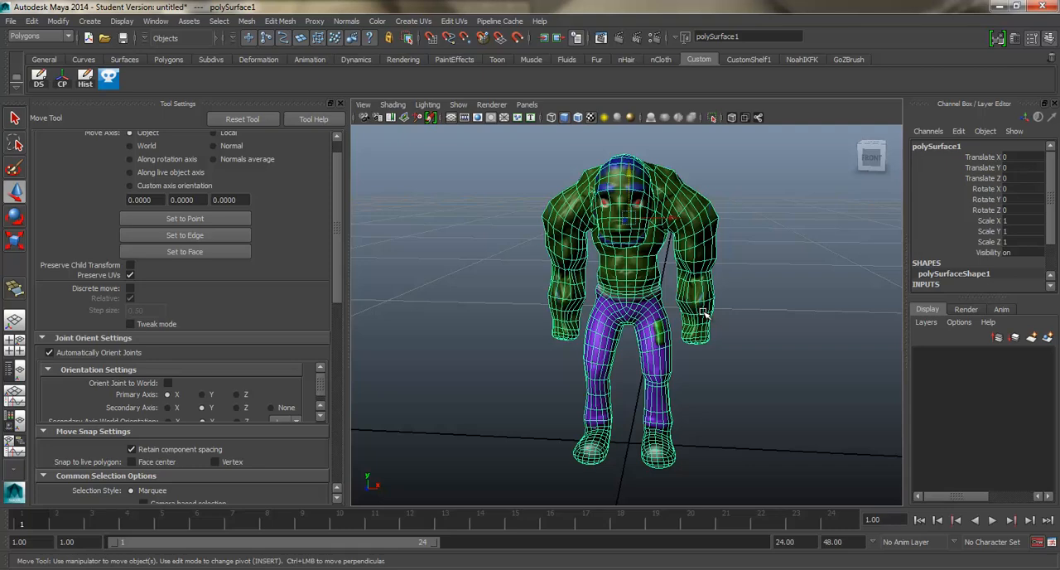
Step: Close the Tool Settings and deselect the character mesh
alt+drag(685, 250, 674, 251)
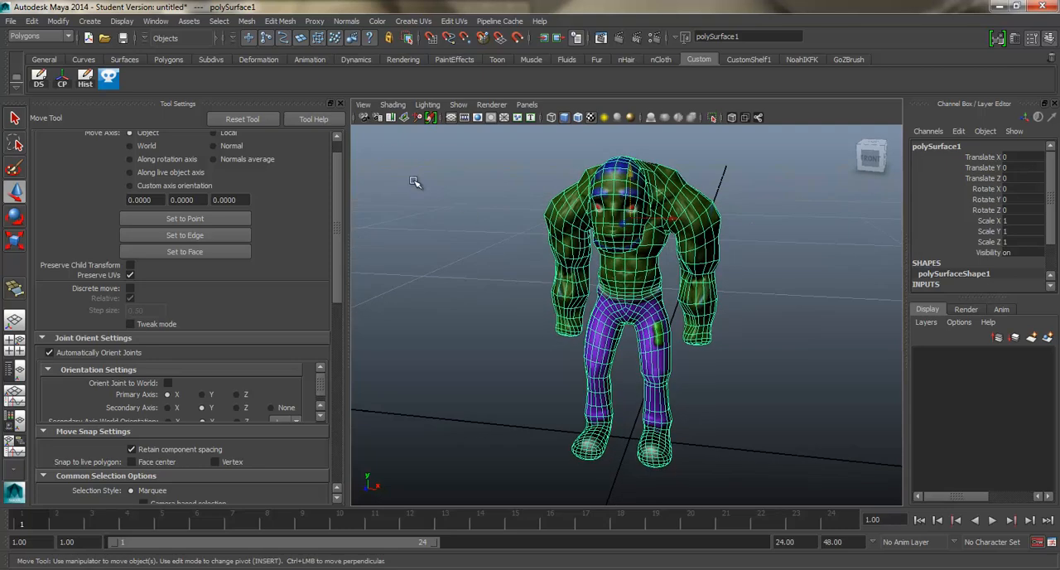
click(341, 103)
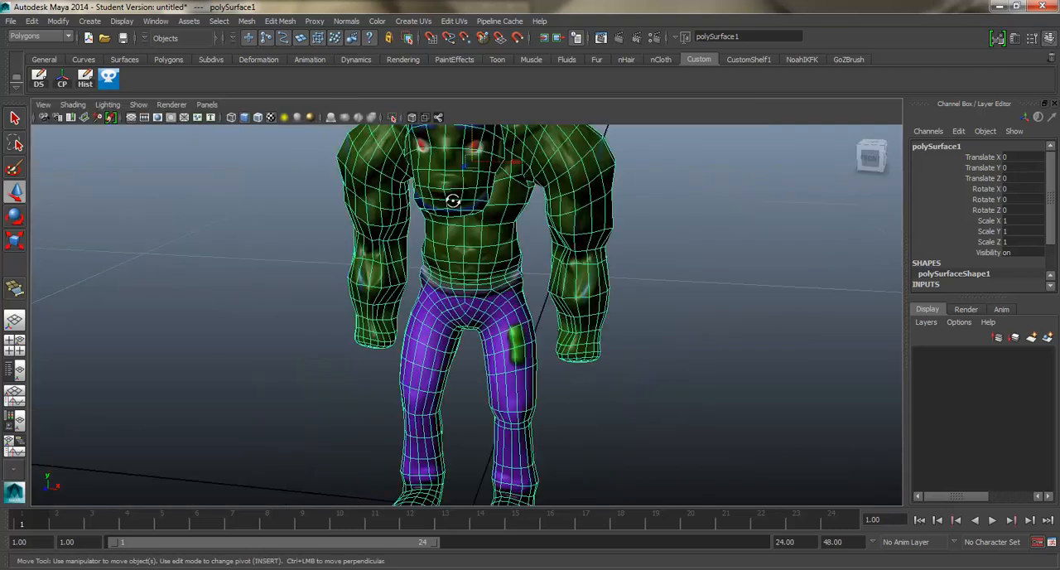
scroll(497, 217, down, 4)
alt+drag(627, 239, 495, 231)
click(606, 259)
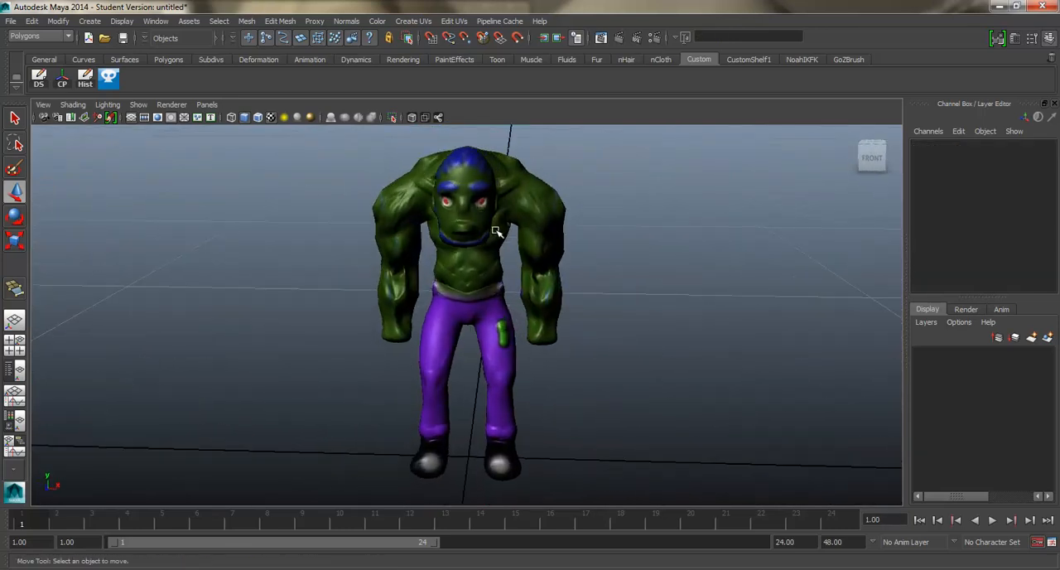
Step: Switch to the Animation menu set and open the HumanIK character controls
click(40, 37)
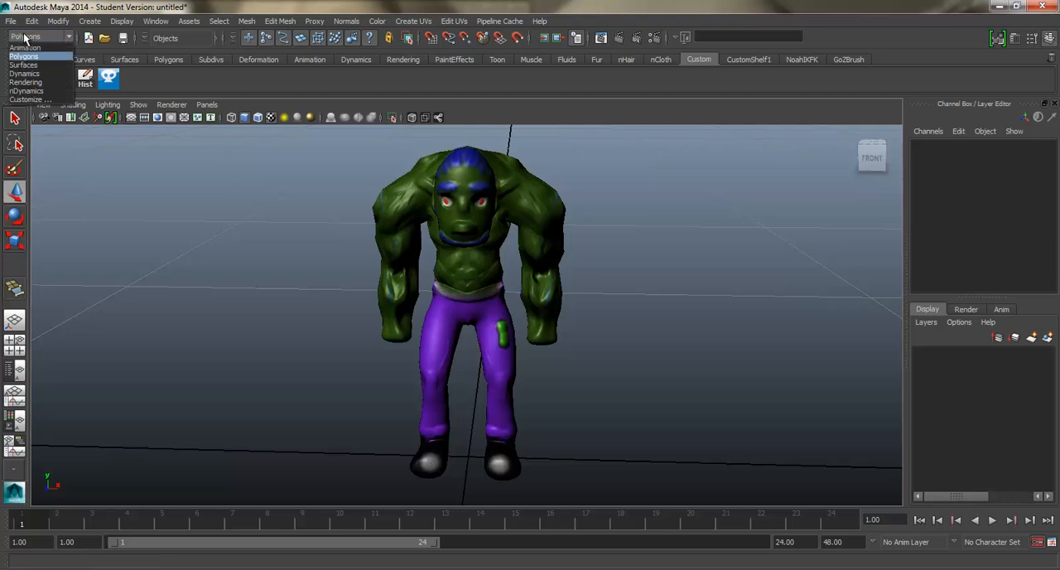
click(29, 49)
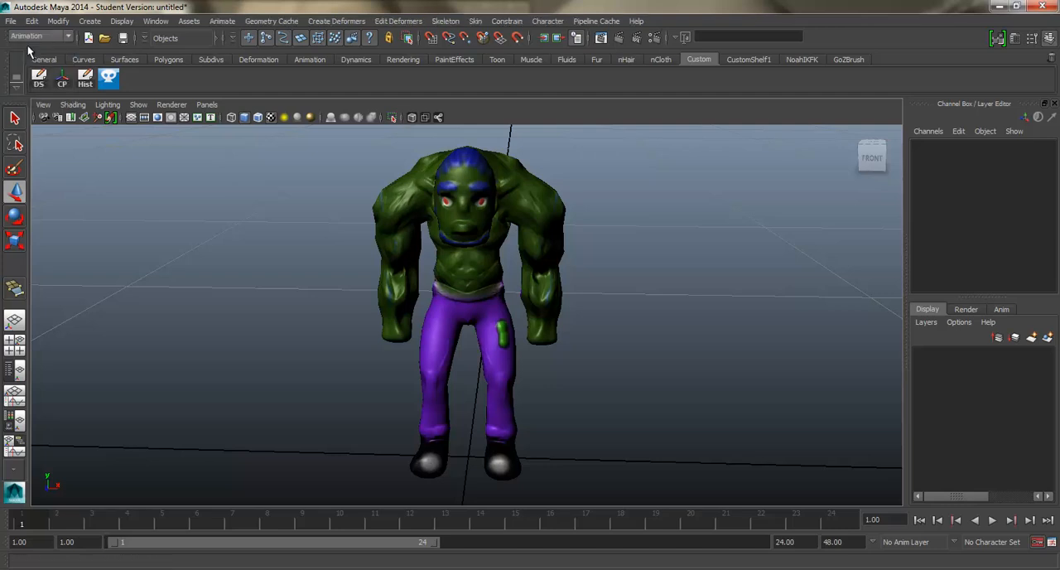
click(443, 22)
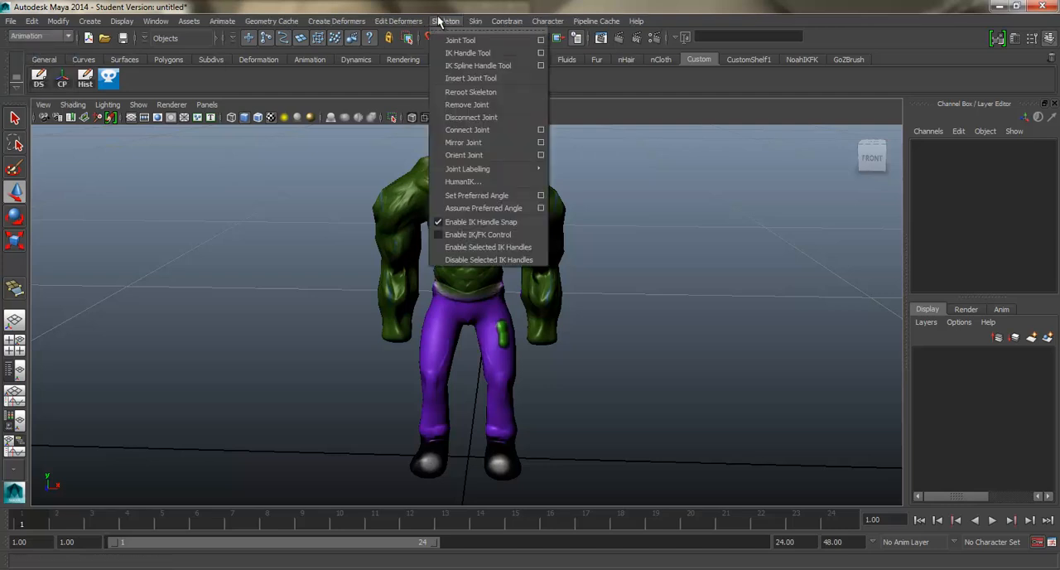
click(477, 181)
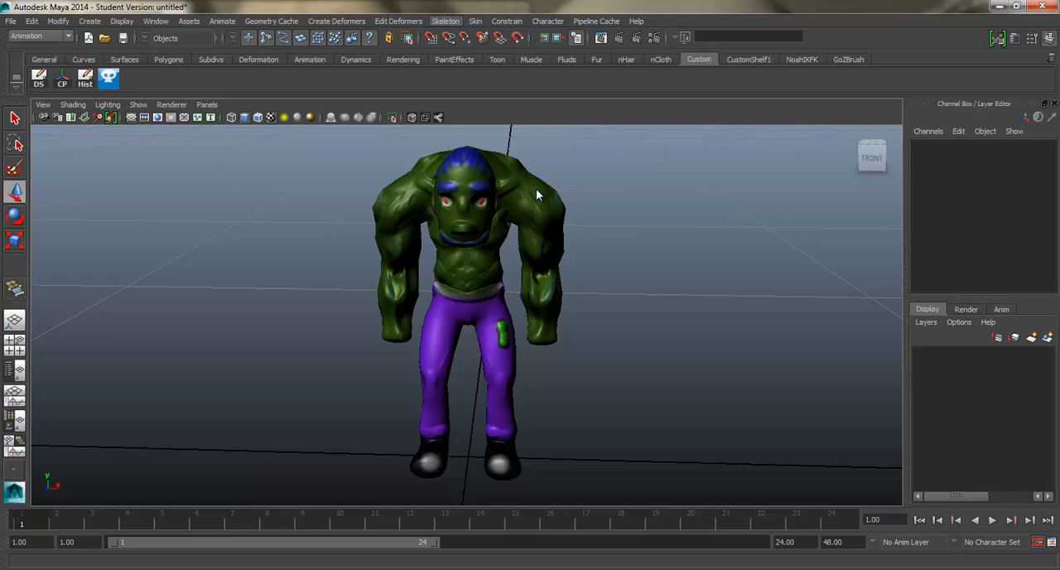
Step: Create a new HumanIK skeleton and compare its size with the character mesh
alt+drag(596, 184, 660, 189)
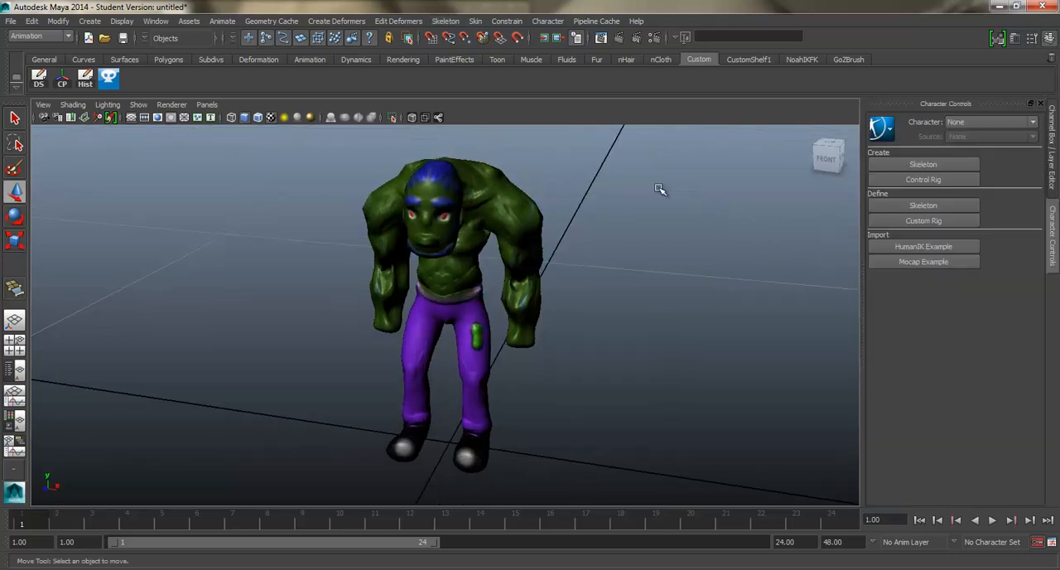
click(908, 159)
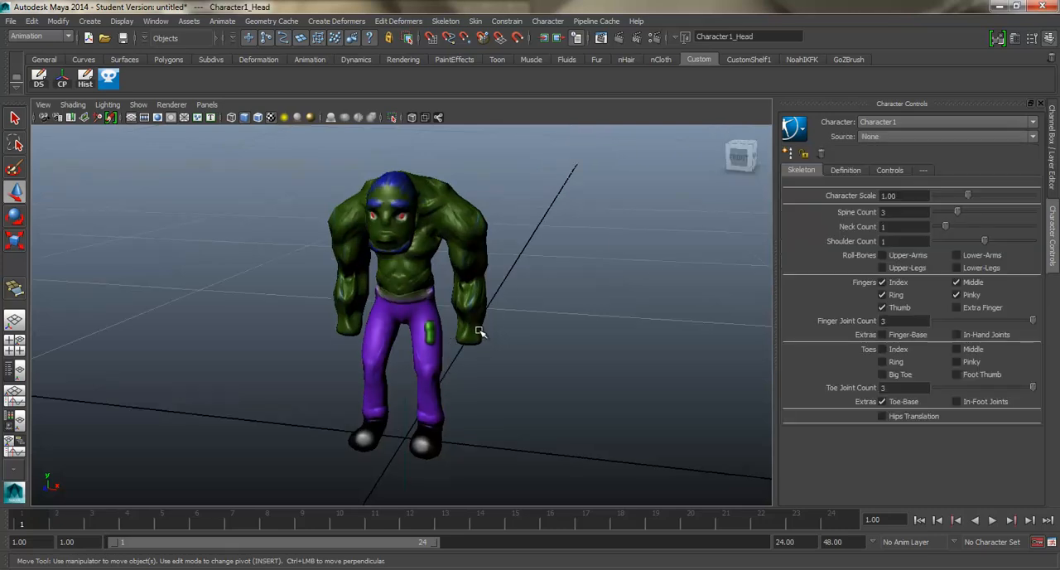
scroll(469, 380, down, 15)
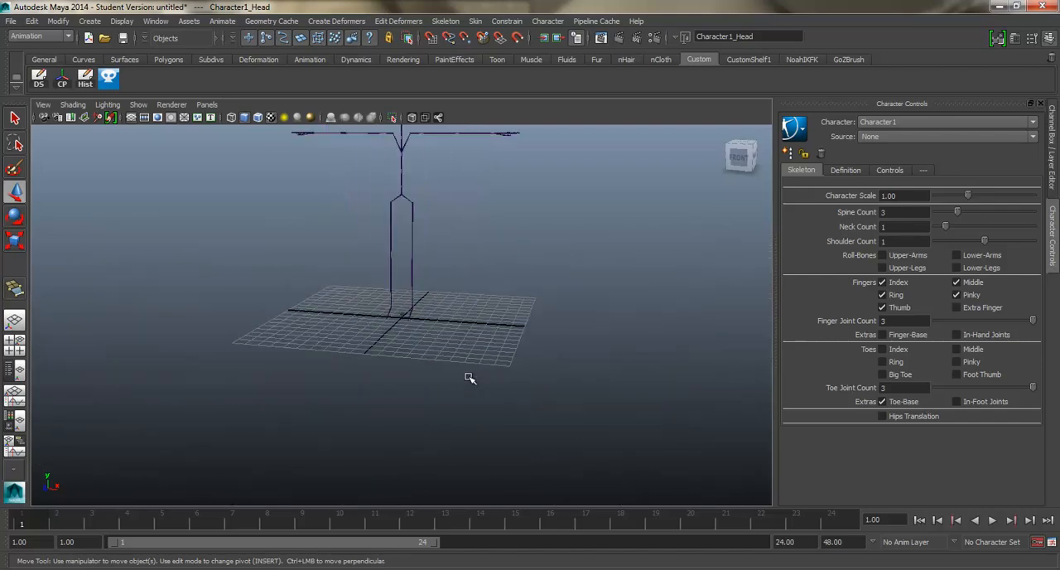
scroll(453, 367, up, 2)
scroll(453, 367, up, 10)
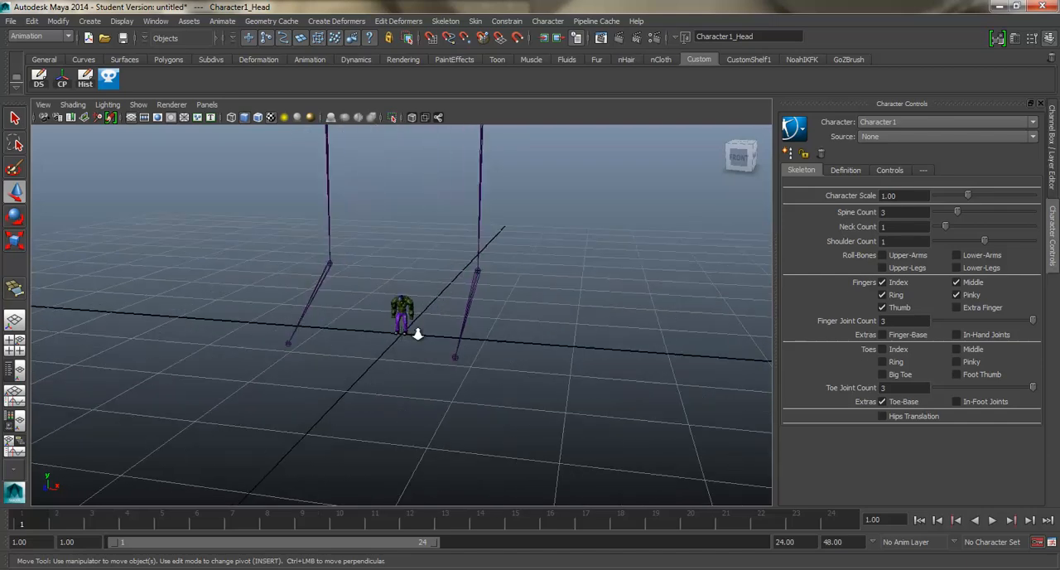
click(402, 412)
scroll(435, 371, down, 5)
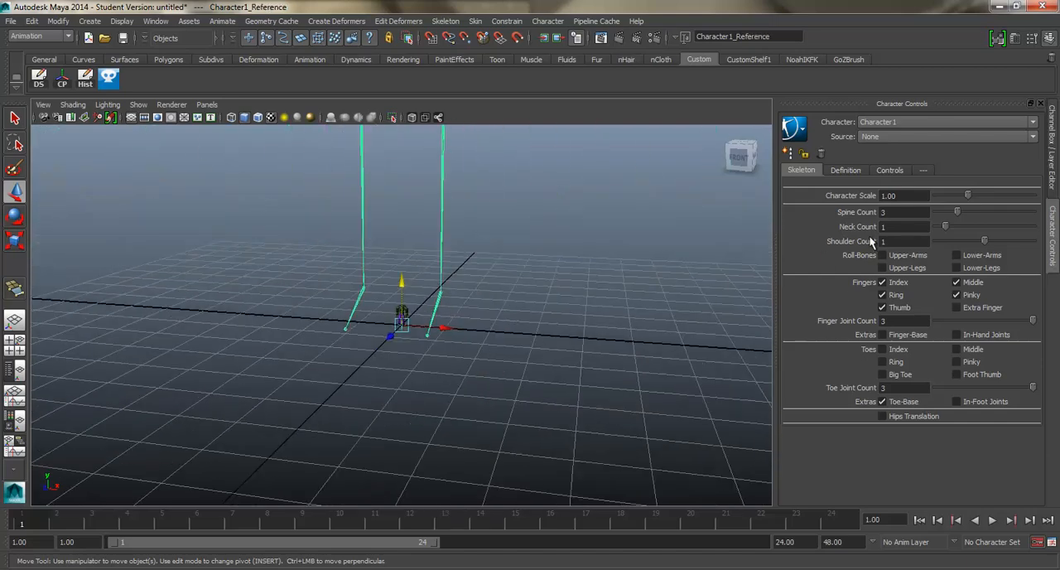
Step: Repeatedly reduce the Character Scale down to 0.50 to shrink the skeleton towards the character's size
click(960, 196)
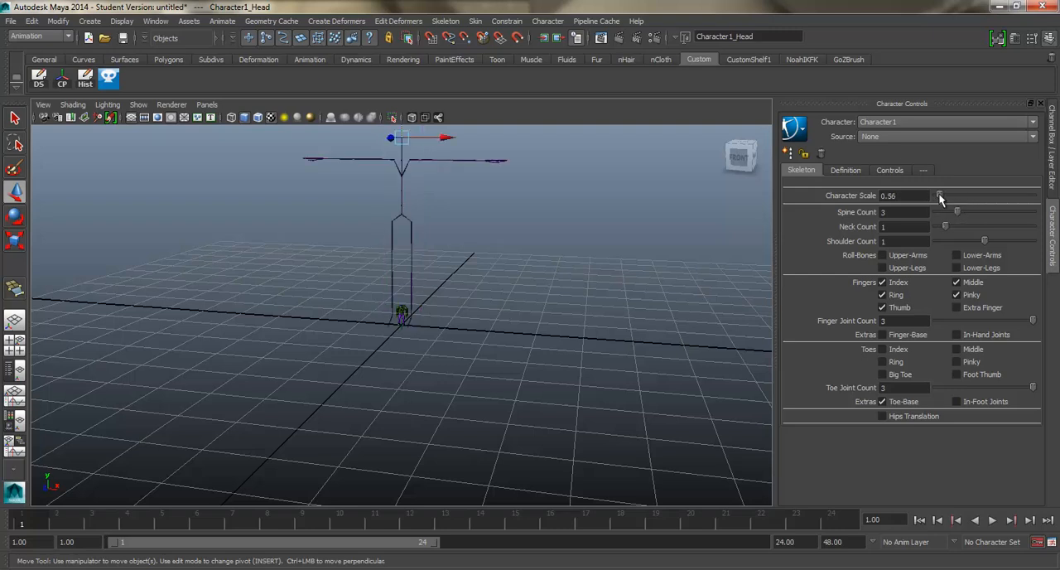
drag(940, 196, 968, 196)
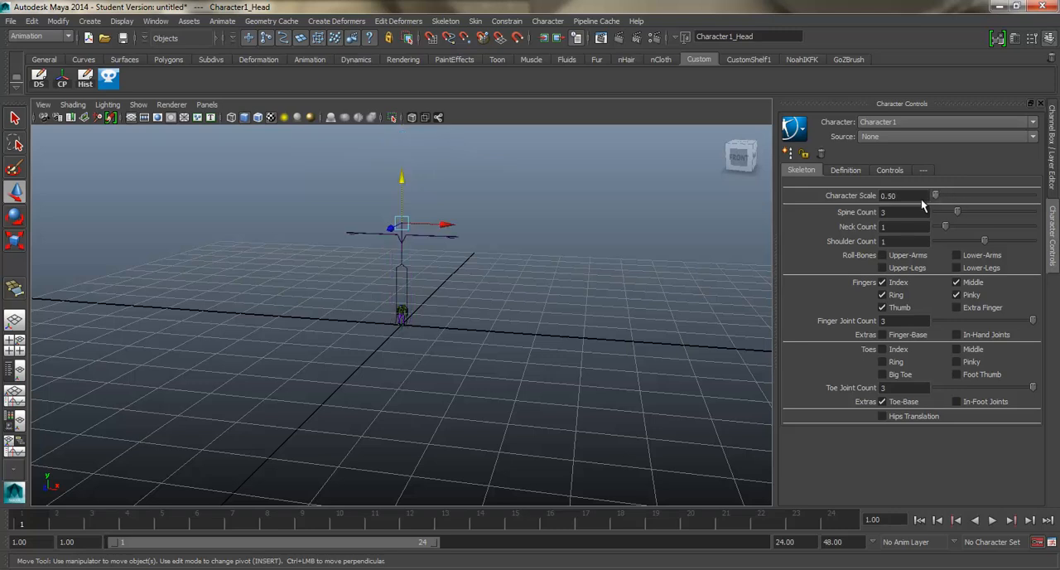
mouse_move(935, 196)
mouse_down()
mouse_move(968, 195)
mouse_move(935, 195)
mouse_up()
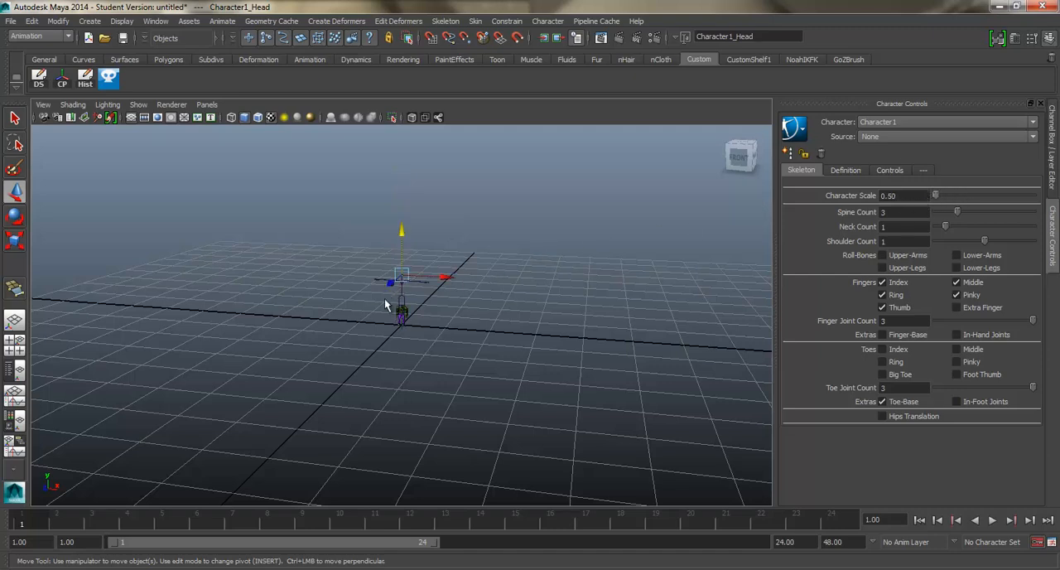
key(ctrl+z)
scroll(381, 301, up, 12)
alt+drag(380, 303, 388, 277)
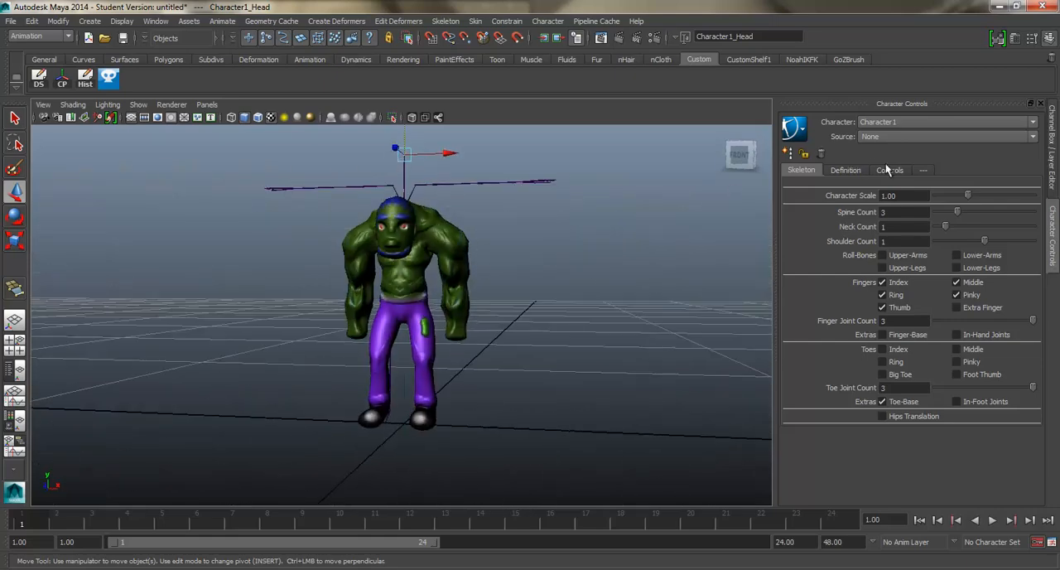
Step: Fine-tune the Character Scale so the skeleton roughly fits inside the character mesh
drag(968, 195, 948, 196)
key(ctrl+z)
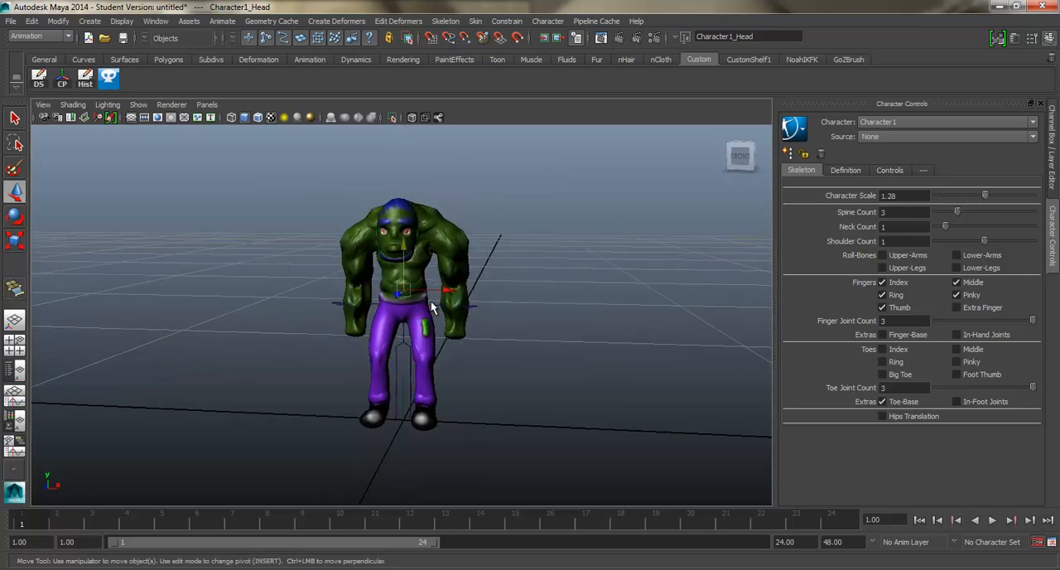
key(ctrl+z)
alt+drag(430, 304, 380, 232)
alt+drag(388, 293, 417, 294)
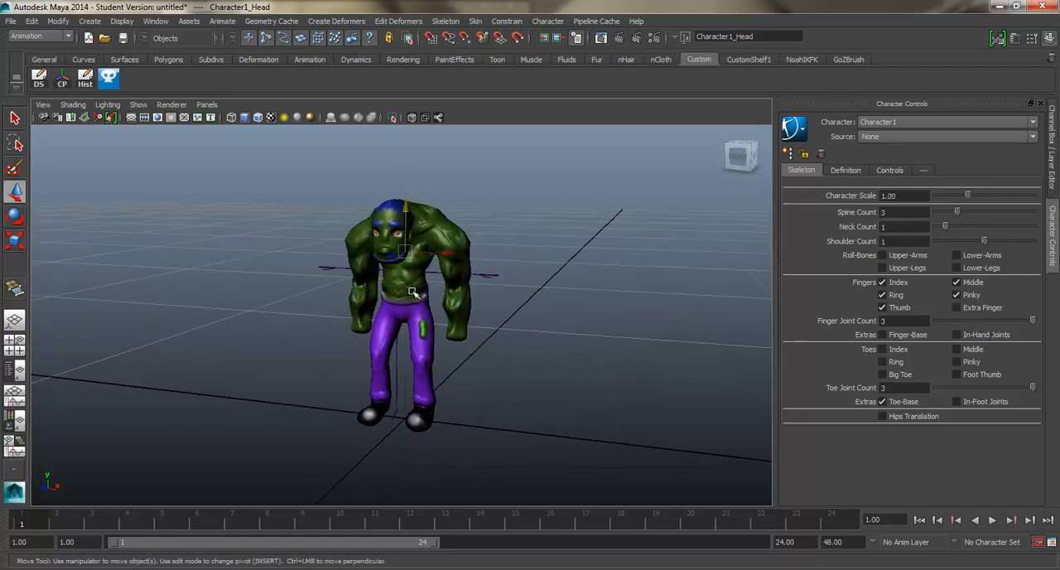
Step: Turn on XRay joints in the viewport to display the skeleton through the mesh
scroll(420, 286, up, 5)
alt+middle_drag(419, 281, 448, 228)
alt+drag(449, 228, 439, 260)
alt+right_drag(438, 260, 455, 290)
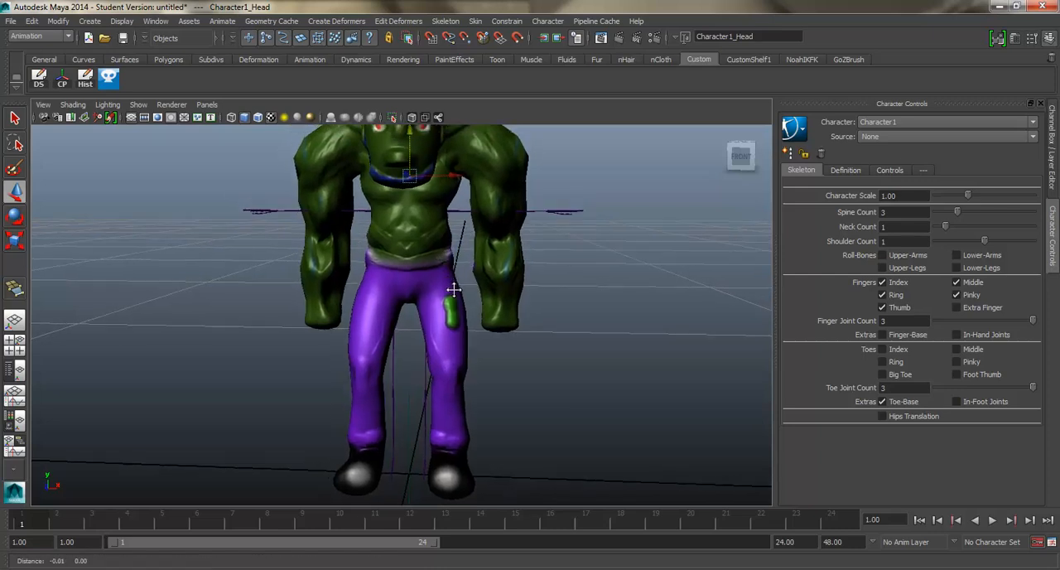
alt+middle_drag(455, 290, 470, 334)
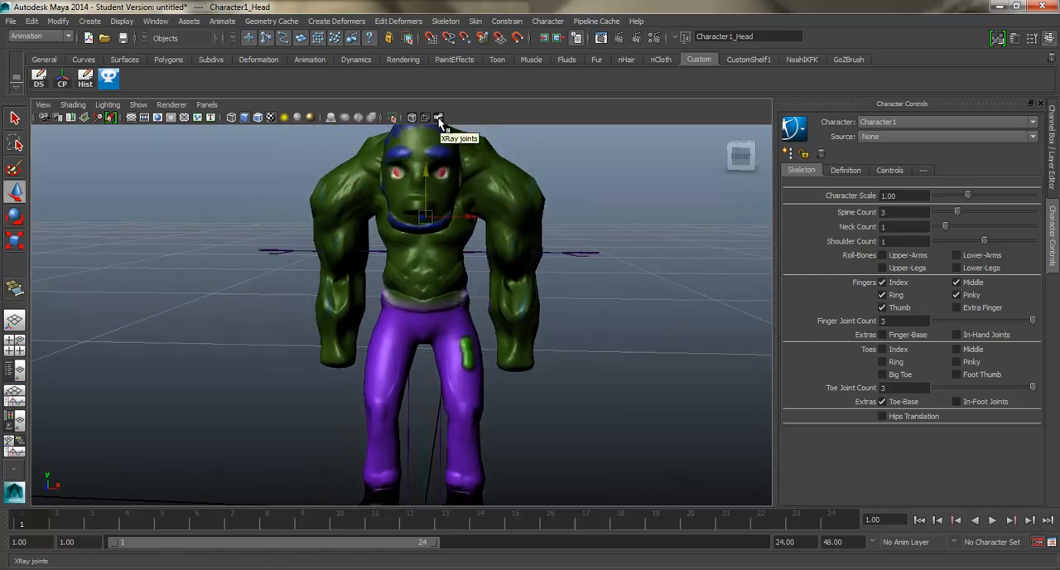
click(439, 121)
alt+middle_drag(477, 406, 478, 310)
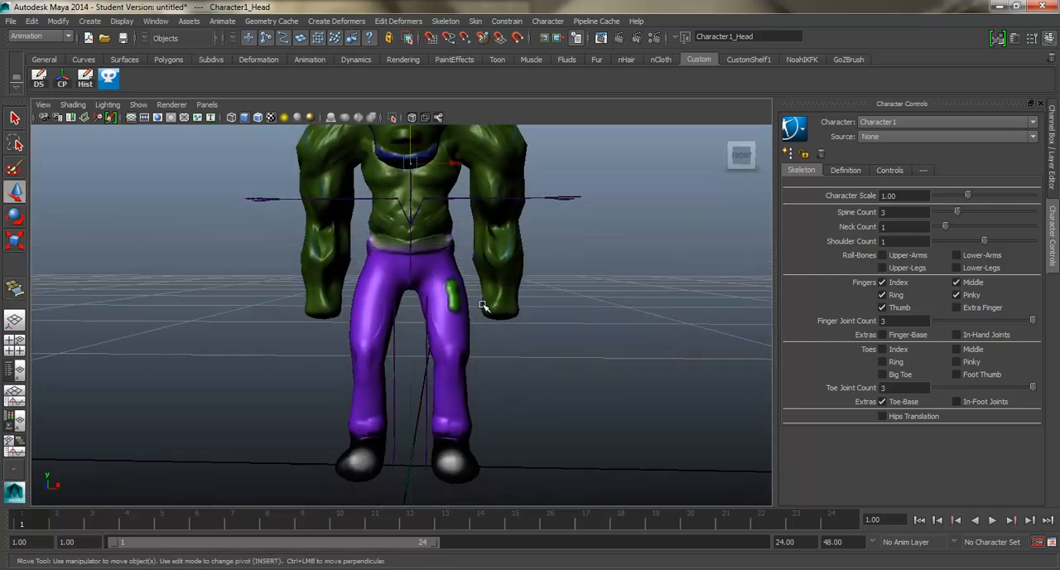
Step: In the front view, move the hips joint up into the pelvis, to a height of about 2.5 cm
key(space)
drag(483, 305, 486, 331)
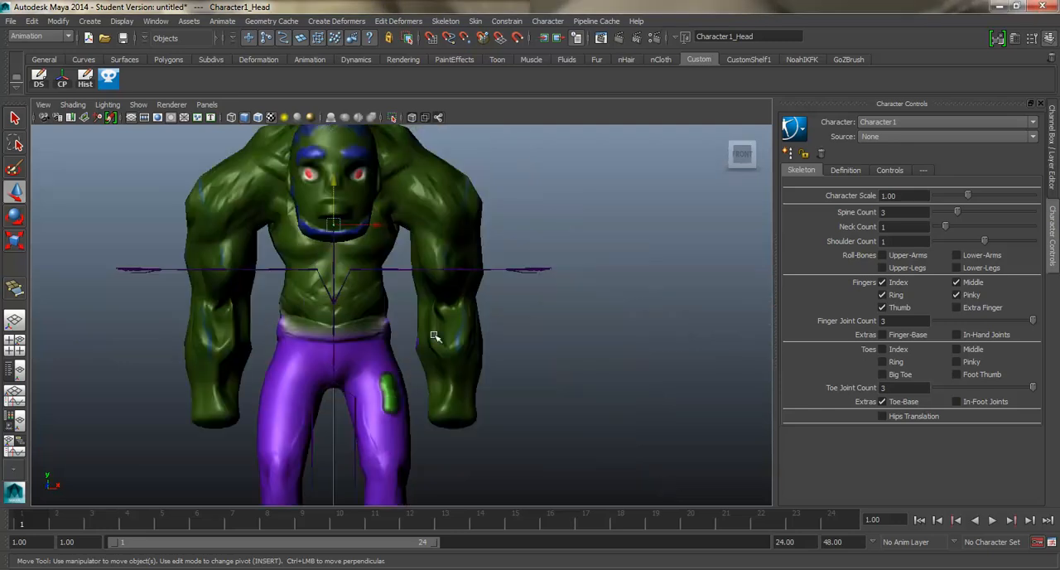
scroll(392, 265, up, 5)
click(381, 252)
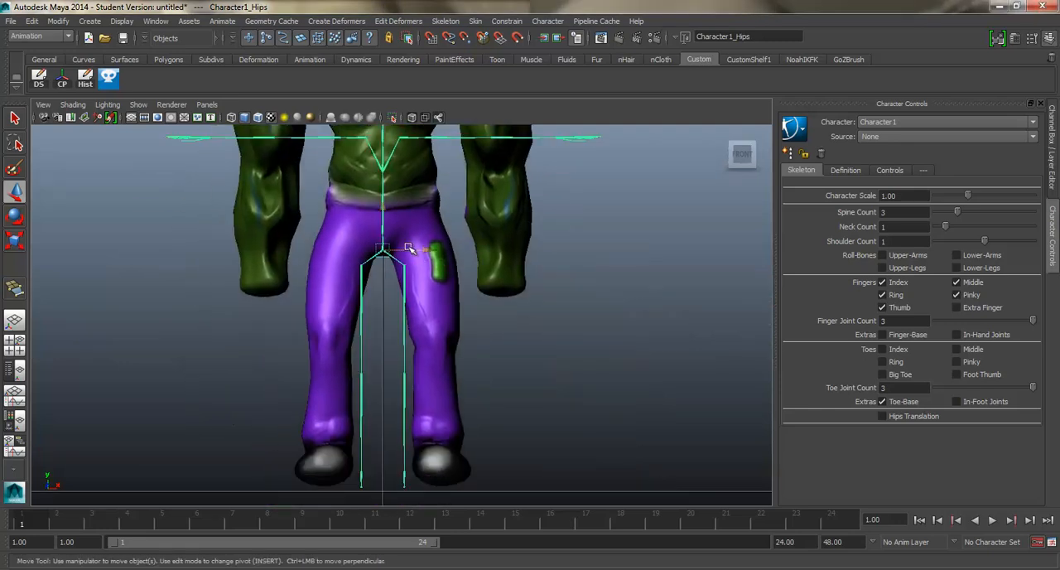
alt+middle_drag(407, 251, 432, 270)
drag(411, 226, 411, 196)
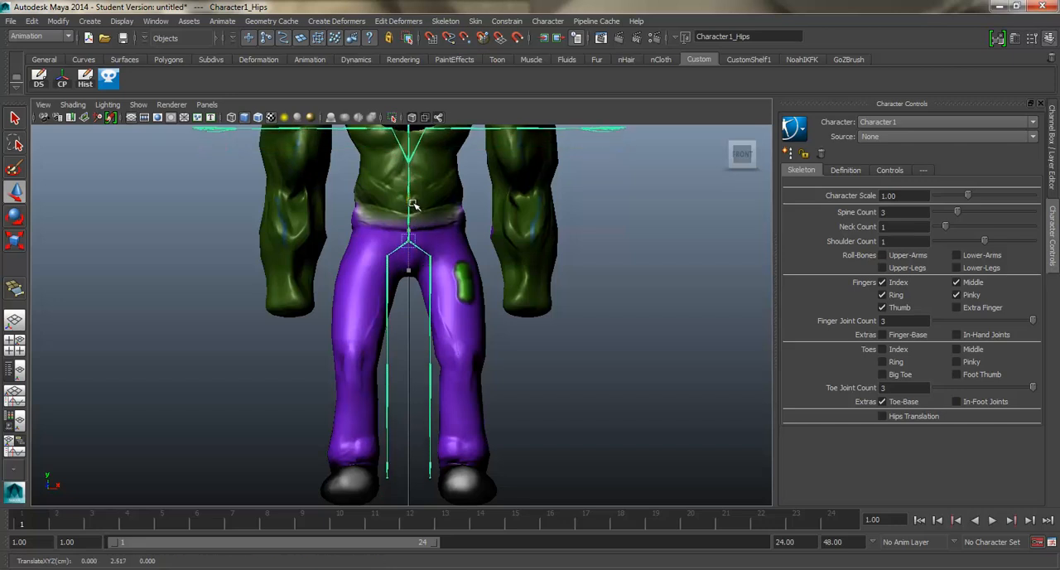
Step: Try moving the right upper-leg joint outward to the centre of the right thigh
click(388, 252)
alt+middle_drag(391, 255, 470, 257)
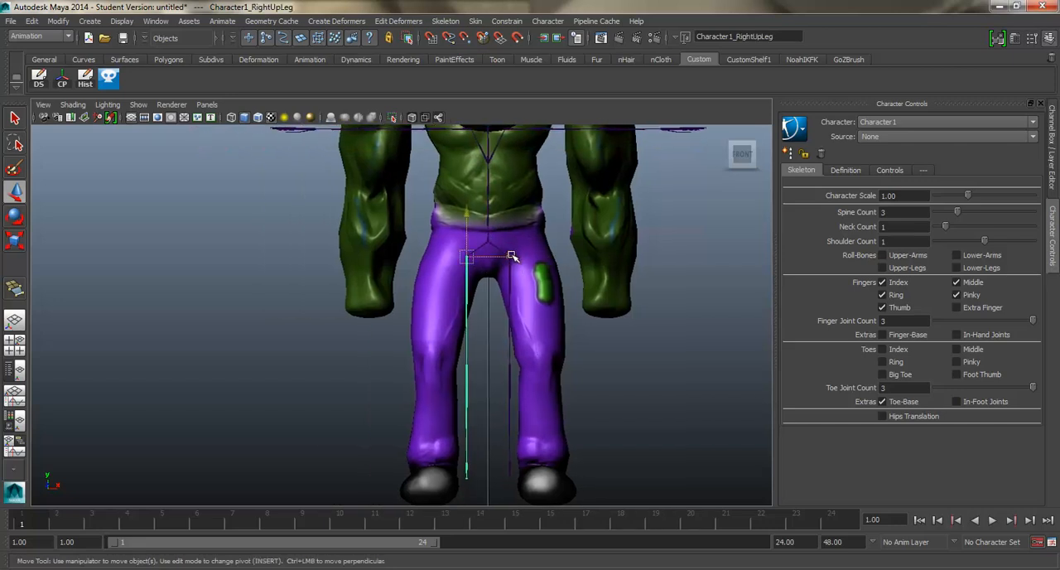
drag(512, 257, 485, 255)
alt+middle_drag(494, 253, 511, 303)
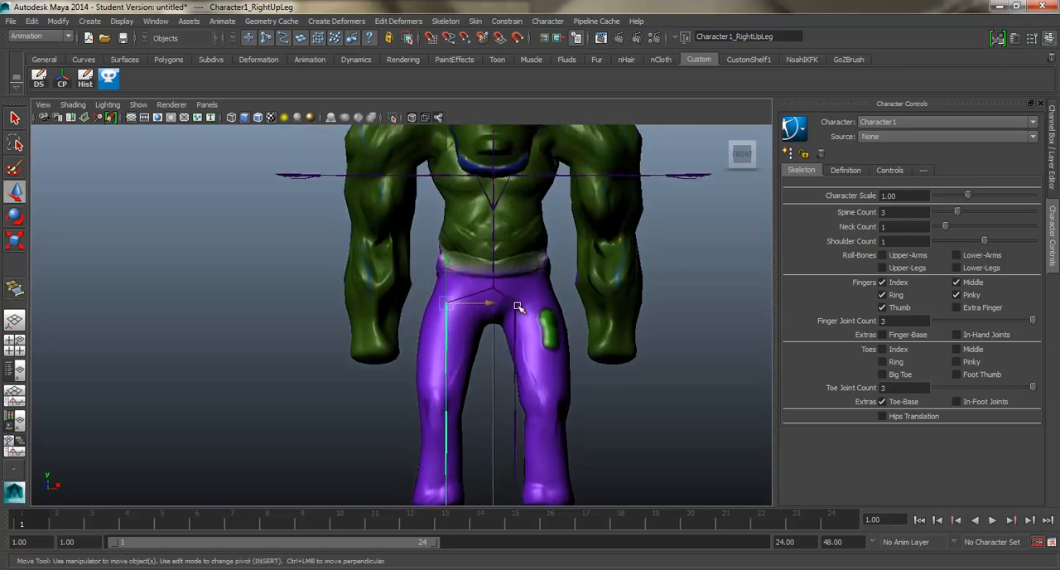
Step: Undo the move of the right upper-leg joint
click(805, 135)
mouse_move(824, 163)
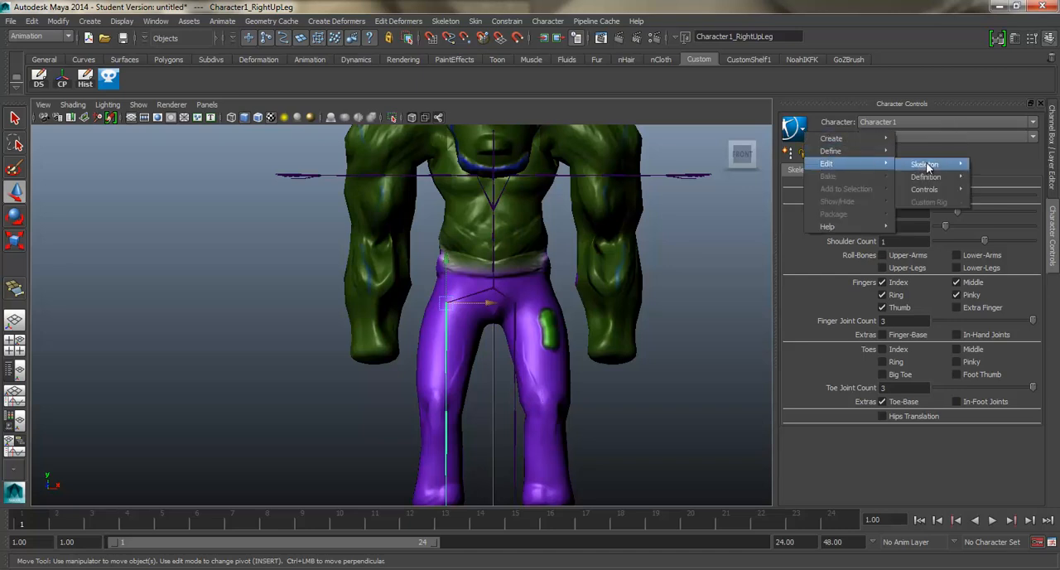
mouse_move(928, 167)
click(856, 214)
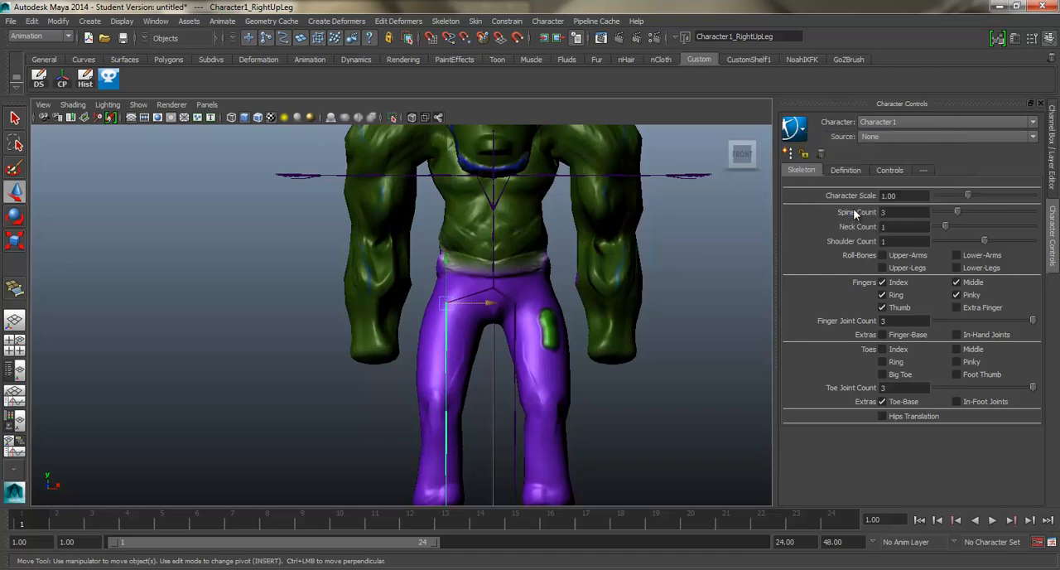
click(493, 287)
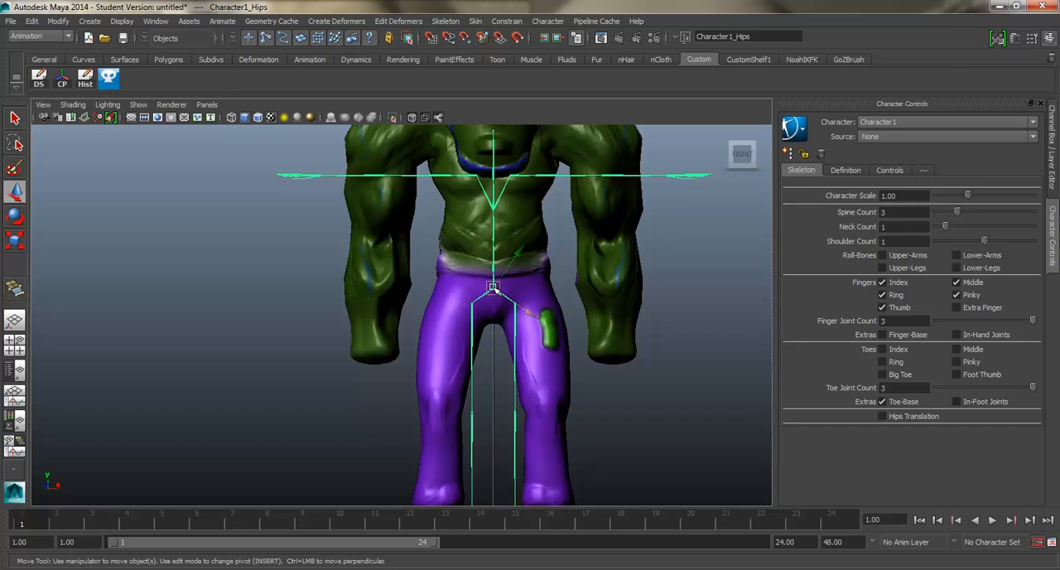
key(ctrl+z)
Step: Move the left upper-leg joint outward to the centre of the left thigh, at about X 0.47 and Y 2.37 cm
click(516, 300)
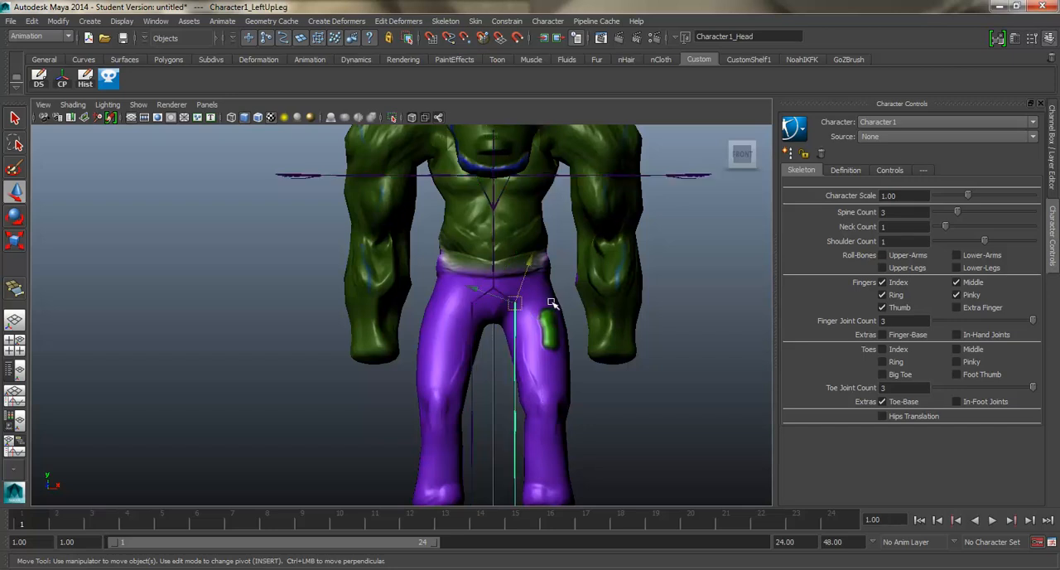
alt+middle_drag(398, 217, 401, 175)
click(546, 262)
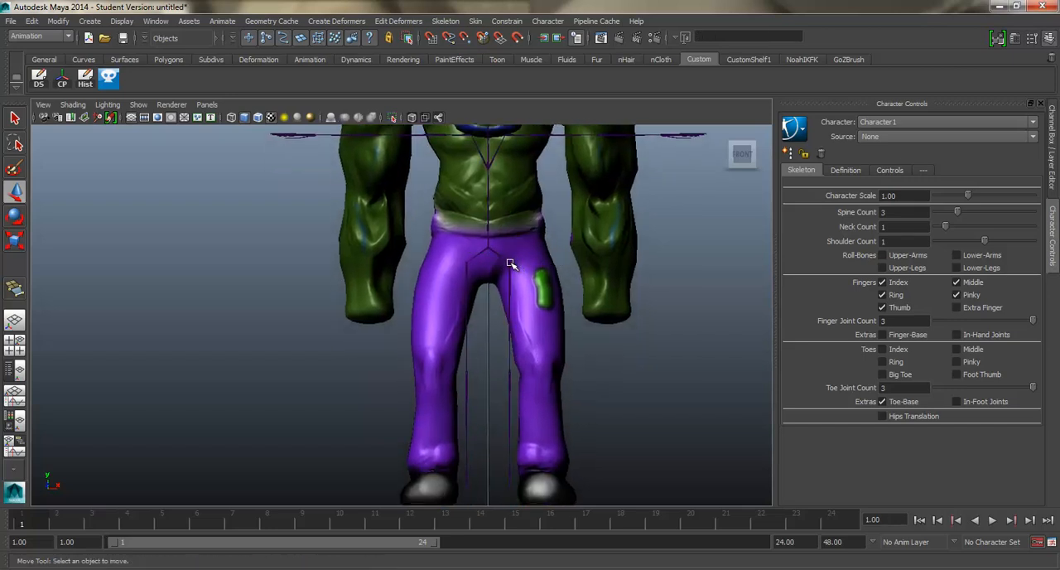
click(509, 262)
drag(513, 263, 542, 266)
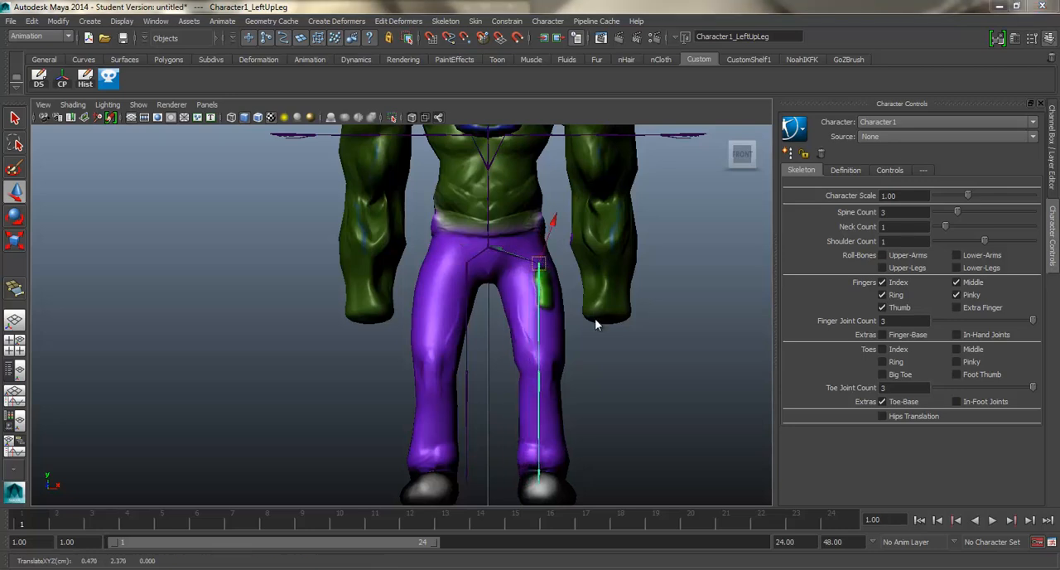
Step: In the right view, move the character mesh back along the depth axis to align its legs with the skeleton
key(space)
drag(595, 318, 630, 320)
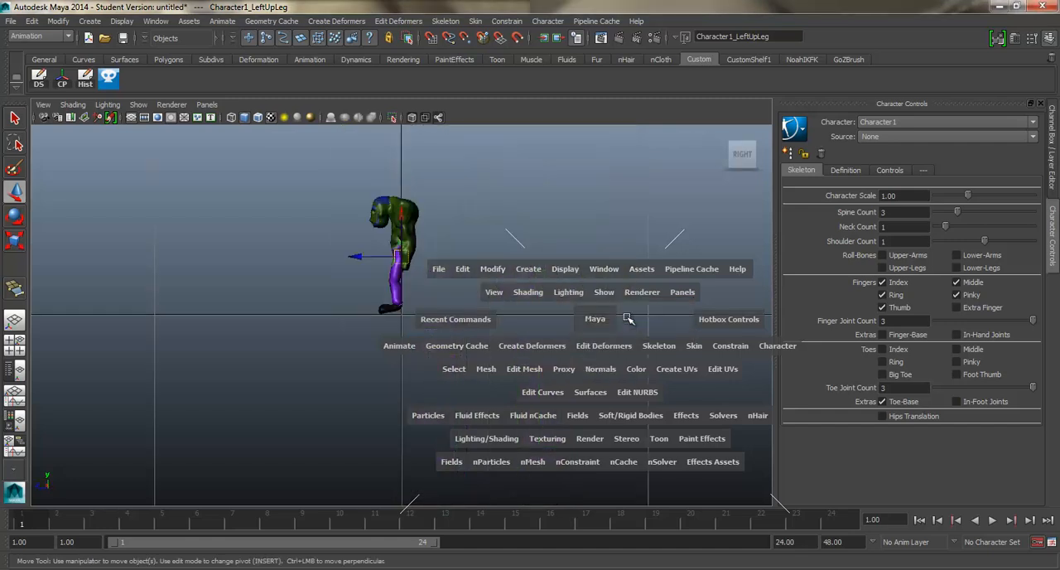
alt+middle_drag(452, 285, 490, 260)
scroll(490, 261, up, 5)
alt+middle_drag(478, 223, 454, 317)
scroll(456, 317, up, 3)
alt+middle_drag(498, 206, 485, 300)
scroll(485, 300, up, 1)
scroll(498, 295, up, 1)
alt+middle_drag(482, 265, 489, 318)
click(488, 316)
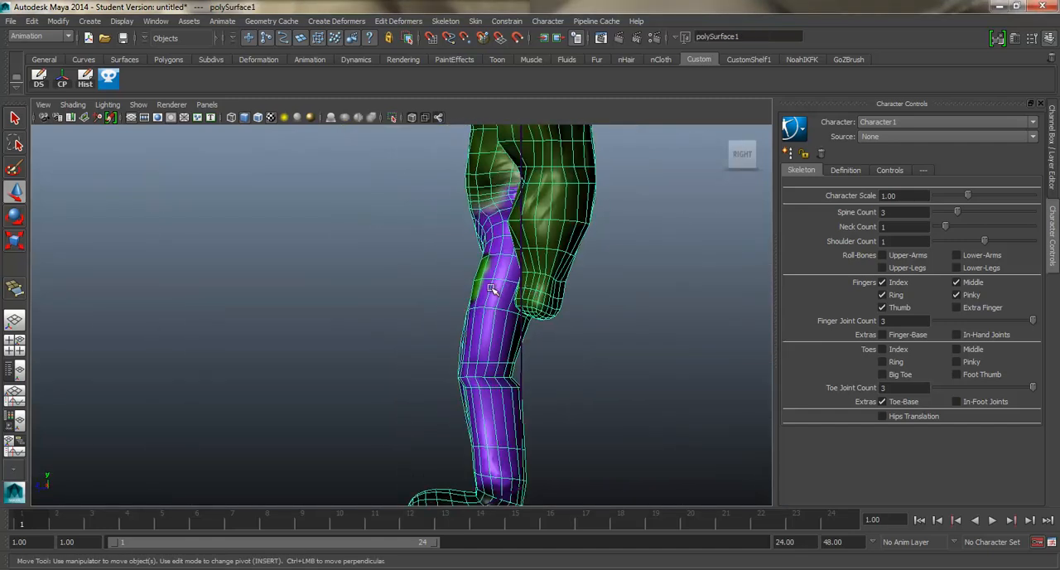
scroll(486, 288, down, 5)
scroll(464, 248, up, 2)
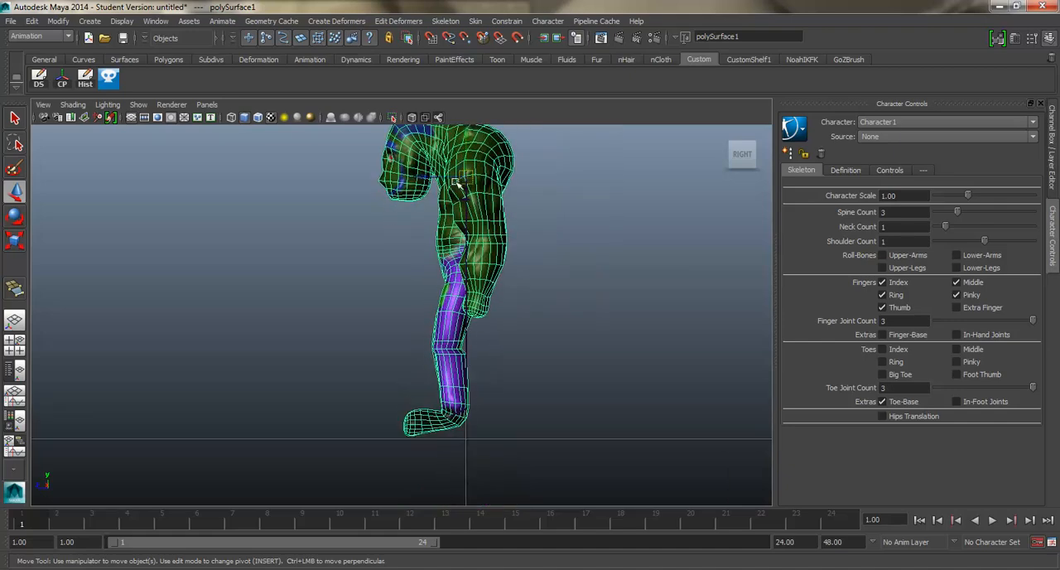
drag(427, 178, 439, 184)
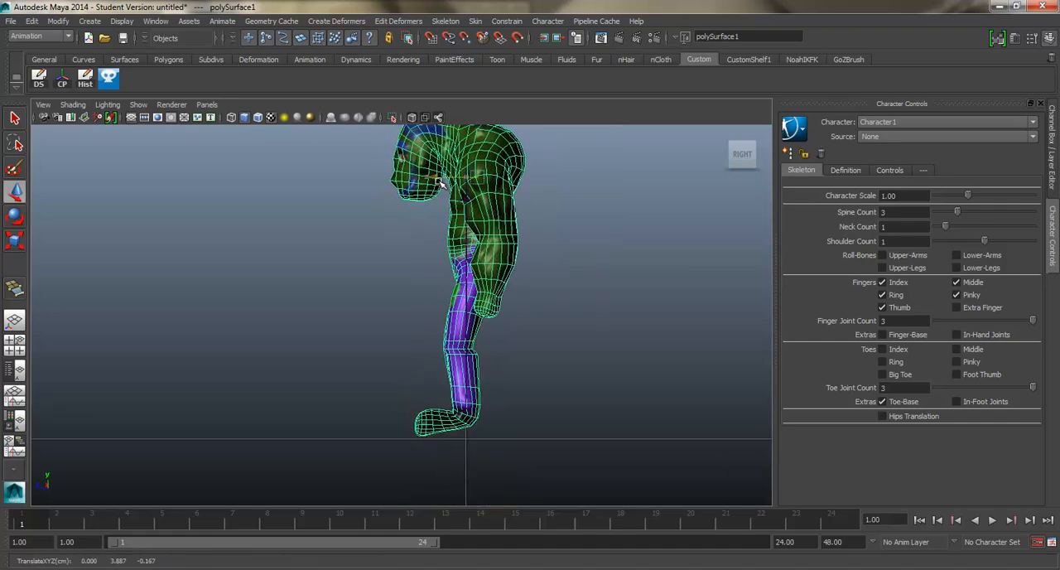
Step: In the perspective view, position the left foot joint at about Y 0.36 cm and the left toe-base joint at about Z 0.29 cm
scroll(457, 239, up, 2)
key(space)
drag(470, 258, 467, 230)
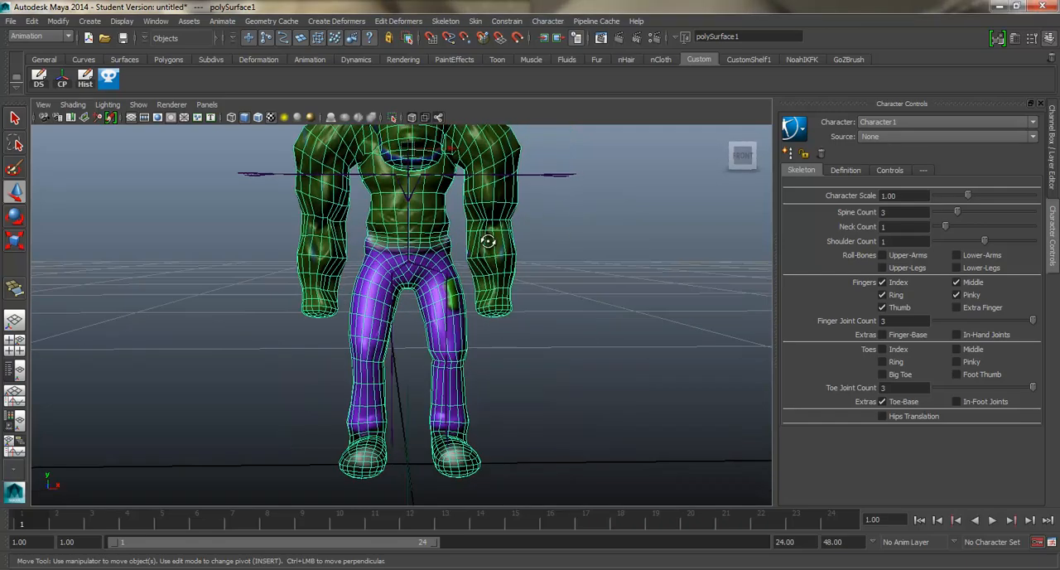
alt+middle_drag(488, 241, 479, 290)
alt+drag(478, 290, 406, 333)
alt+middle_drag(406, 333, 424, 242)
alt+drag(424, 242, 306, 241)
alt+middle_drag(444, 277, 444, 250)
alt+right_drag(444, 250, 450, 326)
alt+drag(449, 326, 477, 294)
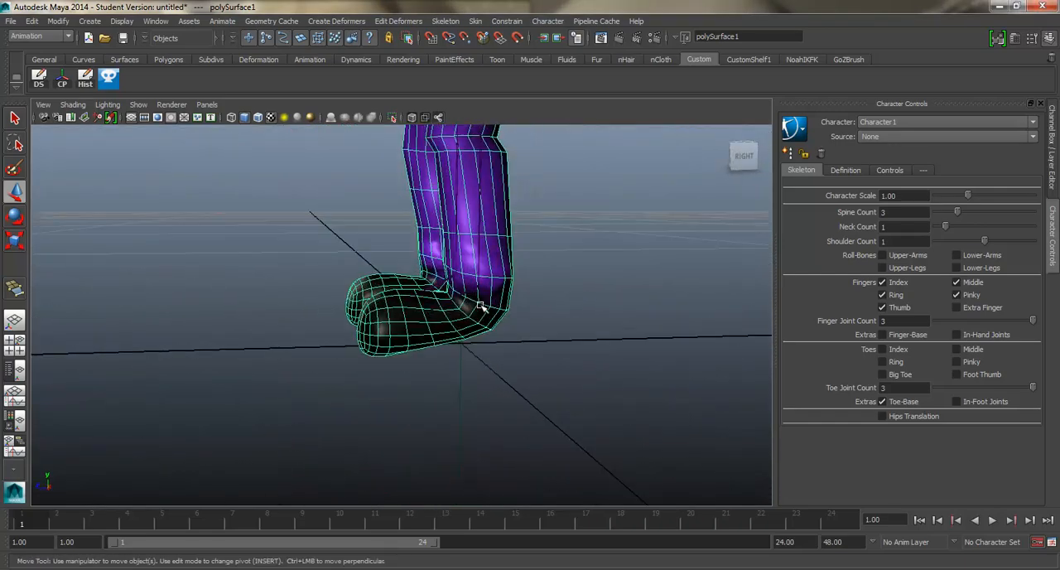
click(478, 290)
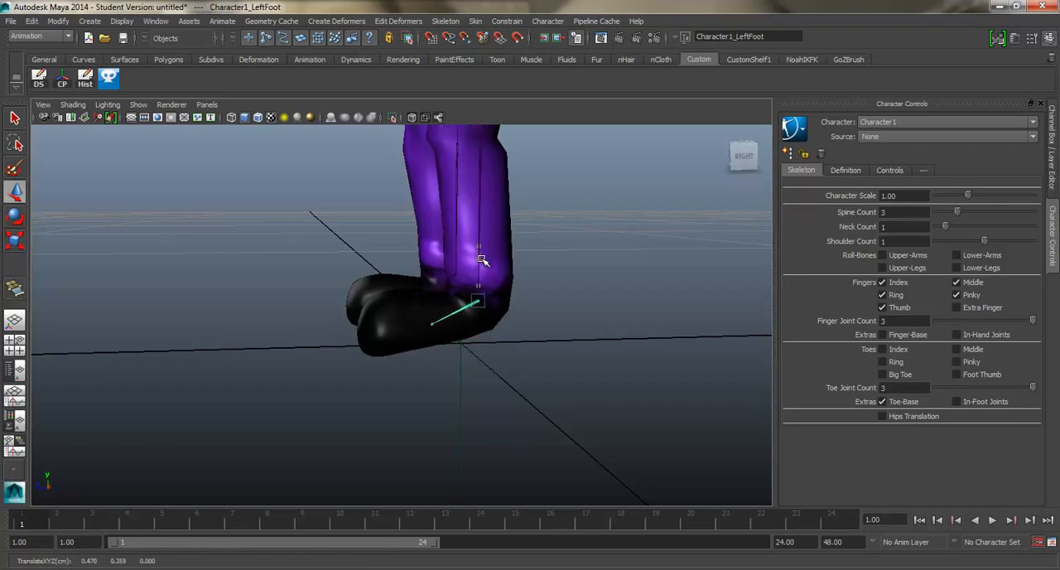
click(431, 327)
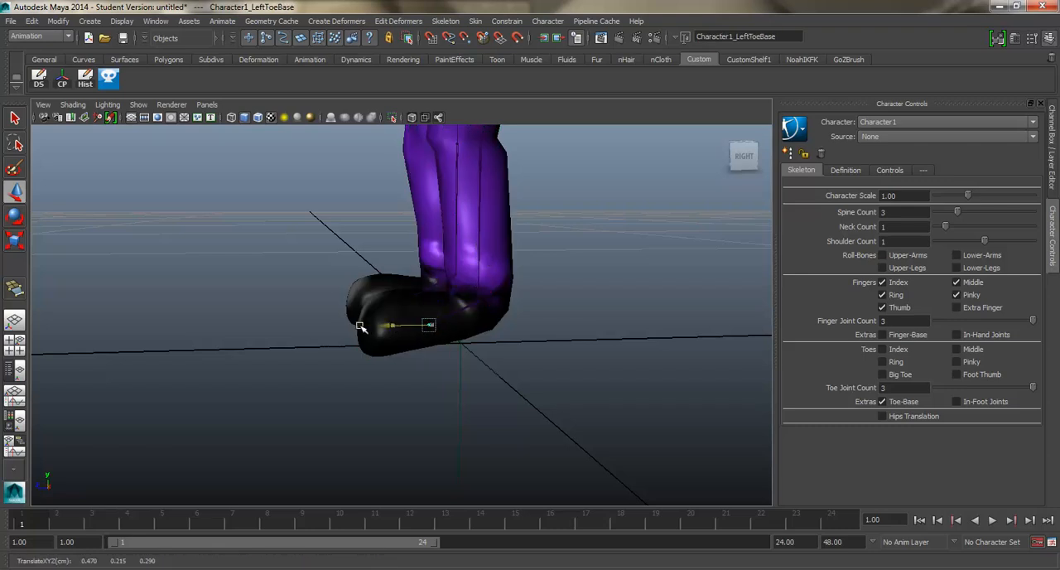
Step: Move the left arm joint outward into the mesh's shoulder and rotate the arm chain down about 90 degrees
alt+drag(426, 279, 476, 371)
alt+middle_drag(477, 371, 478, 449)
alt+middle_drag(466, 213, 442, 358)
alt+drag(408, 289, 368, 333)
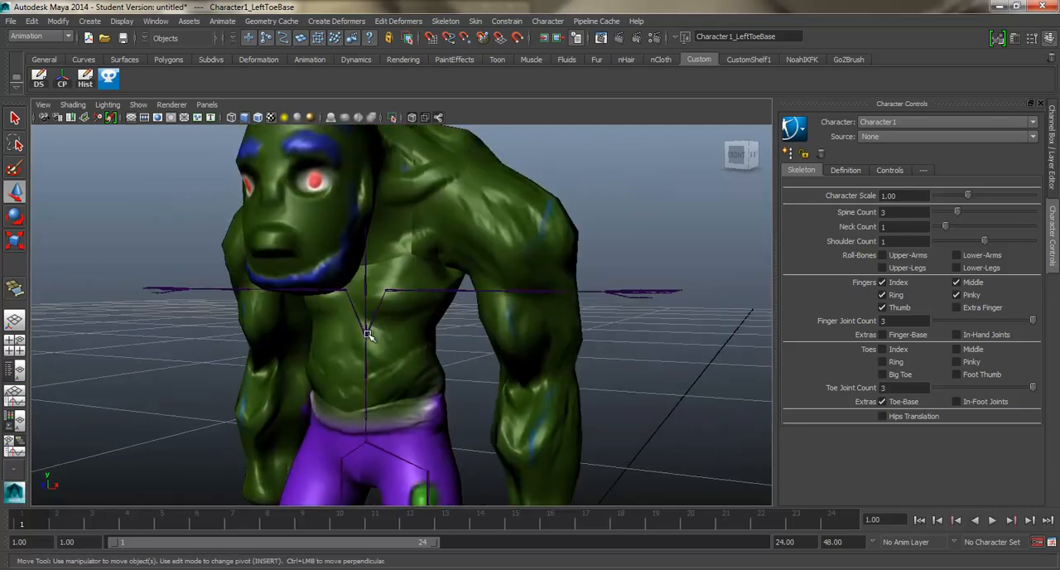
click(367, 320)
drag(363, 234, 373, 191)
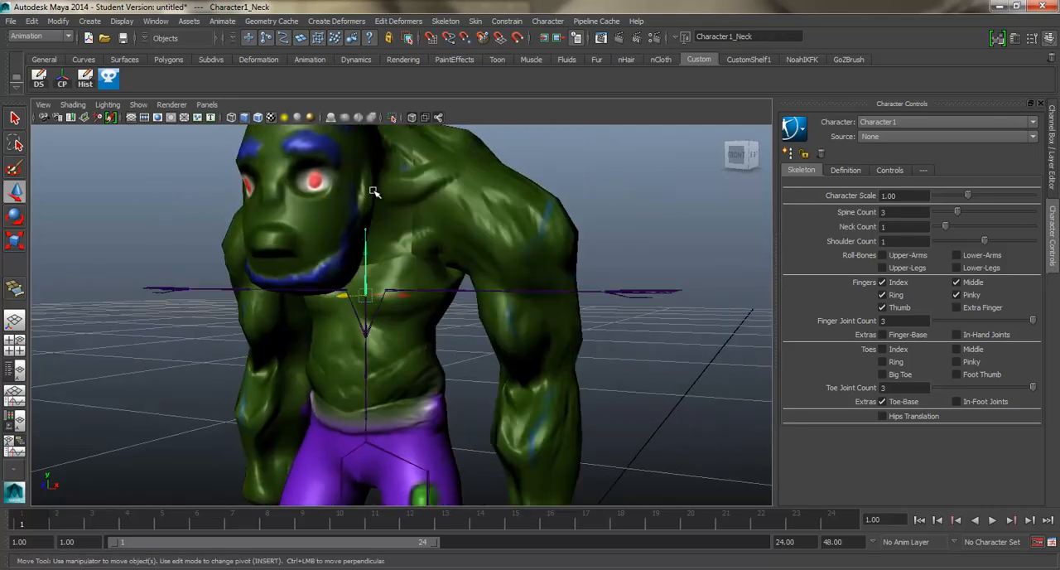
click(367, 283)
alt+drag(366, 306, 405, 210)
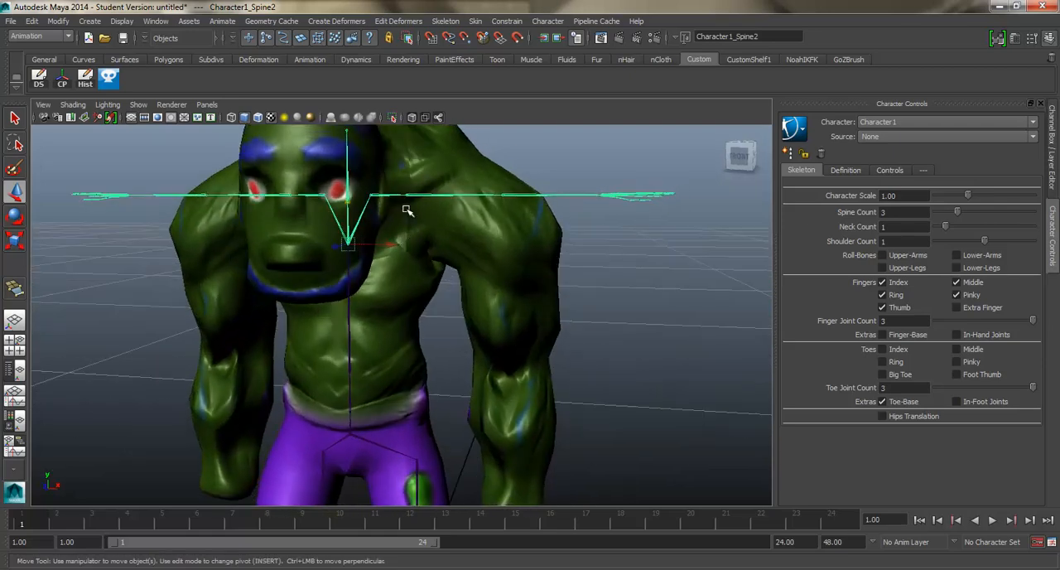
click(405, 195)
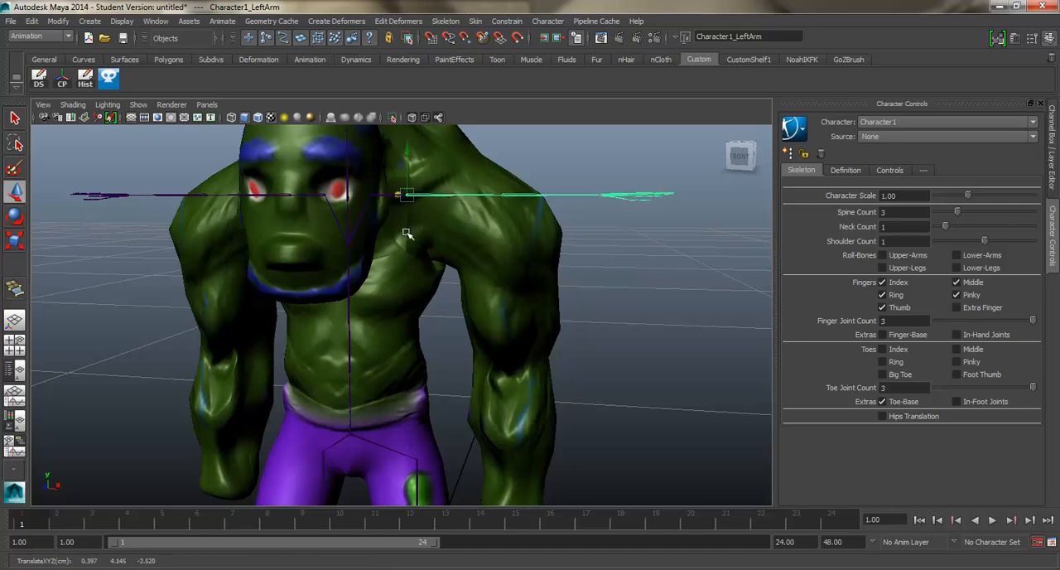
alt+drag(409, 230, 547, 178)
key(e)
drag(552, 215, 516, 259)
Step: In the front view, shift the left arm joint outward to the centre of the upper arm, at about X 1.02 cm
key(space)
alt+middle_drag(480, 254, 416, 331)
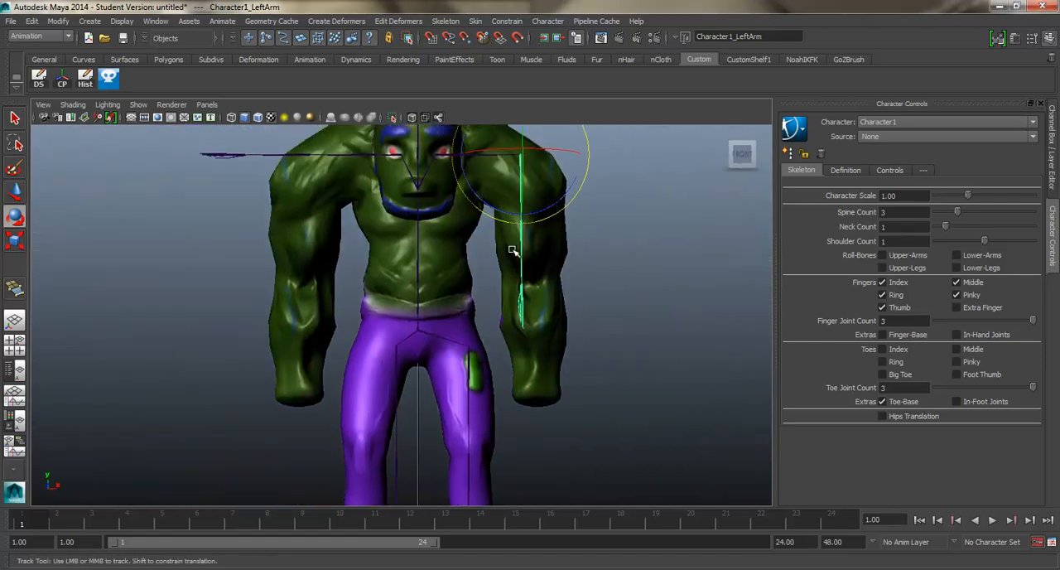
alt+right_drag(514, 249, 541, 180)
key(w)
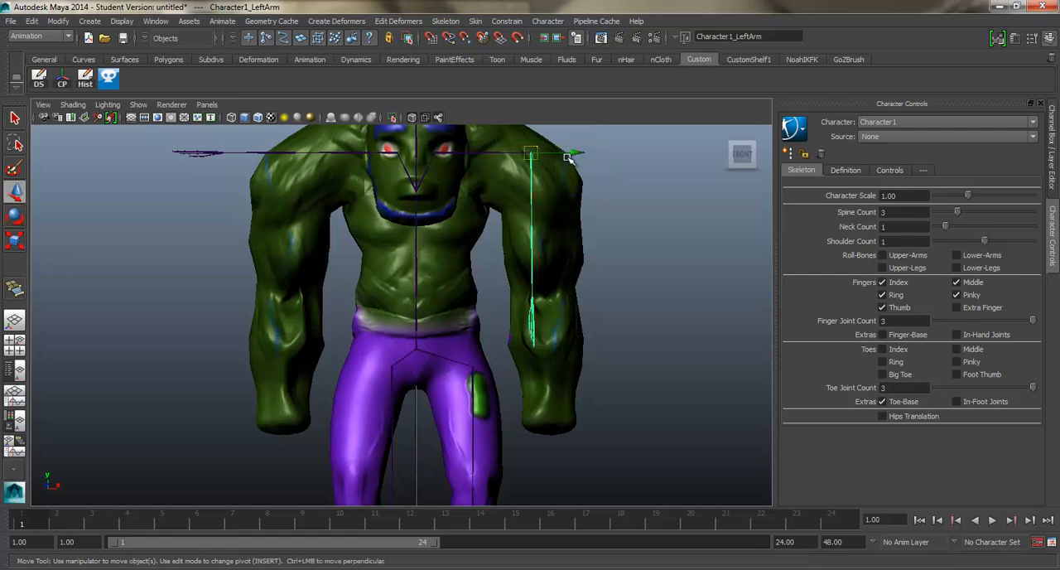
drag(571, 155, 583, 155)
Step: In the perspective view, swing the left arm chain toward the mesh arm and move its shoulder joint back to about Z -0.32 cm
key(space)
drag(577, 251, 521, 248)
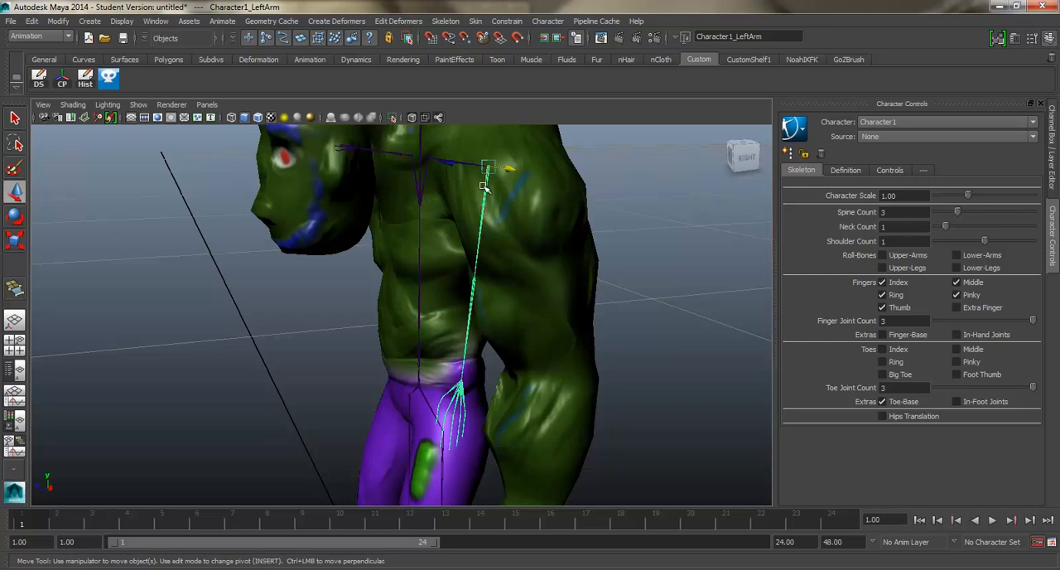
key(e)
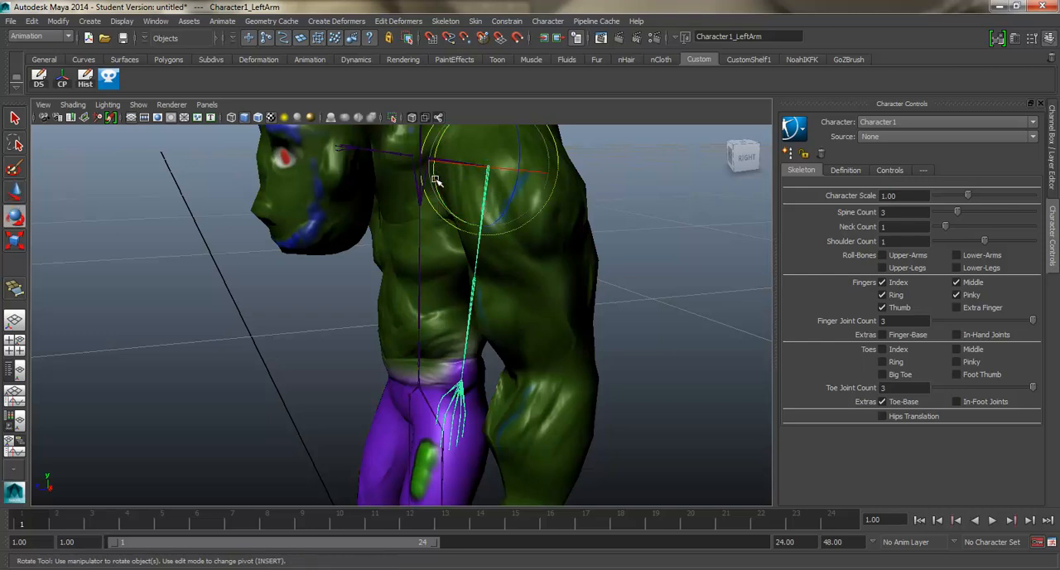
drag(438, 178, 471, 221)
alt+drag(538, 222, 476, 192)
click(473, 193)
alt+middle_drag(589, 190, 588, 240)
alt+middle_drag(523, 130, 528, 166)
click(469, 179)
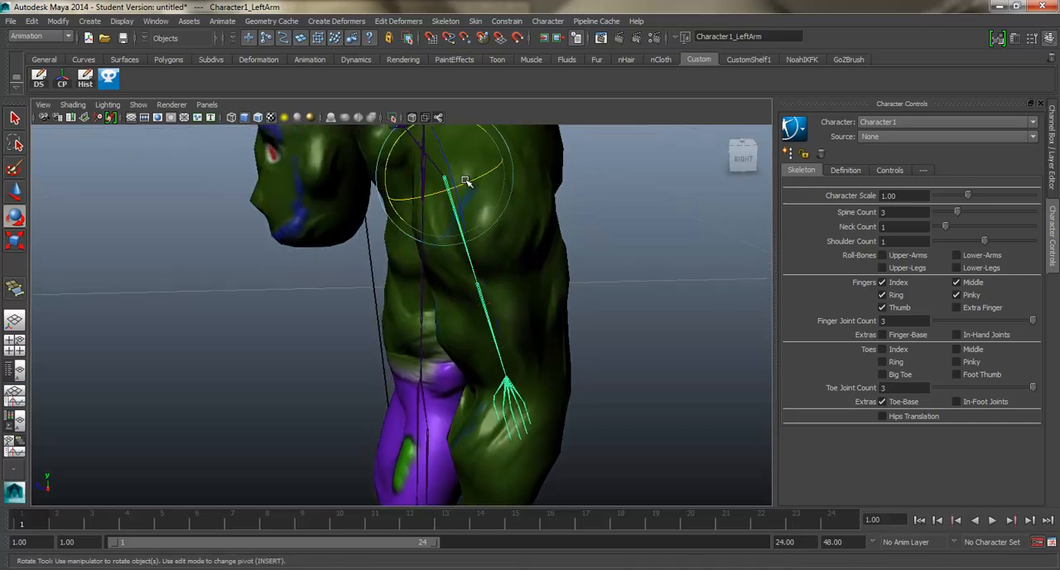
mouse_move(468, 175)
mouse_down()
mouse_move(429, 178)
mouse_move(460, 182)
mouse_up()
key(w)
Step: In the right view, rotate the left arm joint until the chain hangs vertically, at about -2.06, 1.06, -89.6 degrees
key(space)
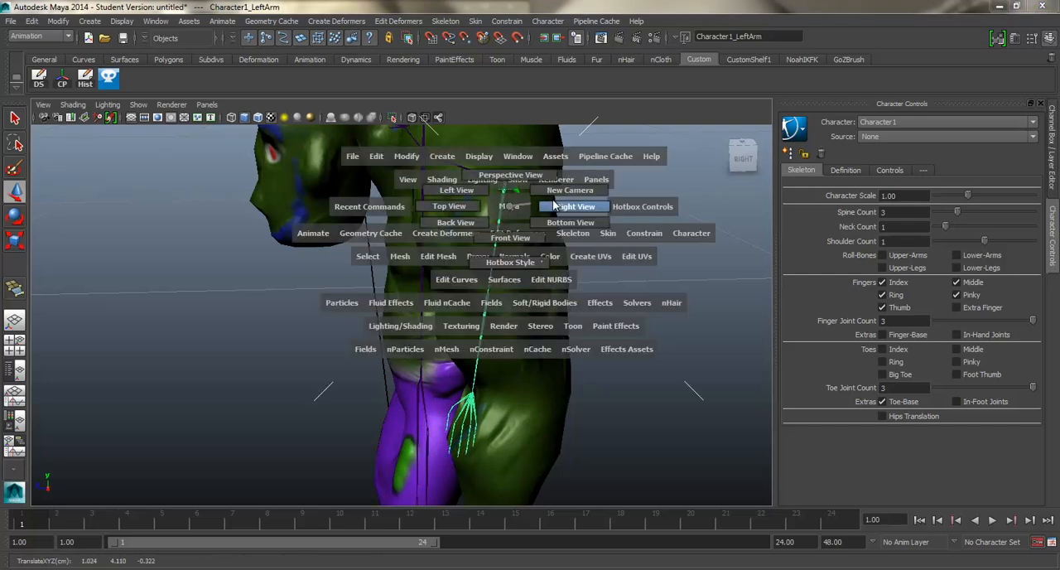
drag(553, 206, 581, 217)
key(space)
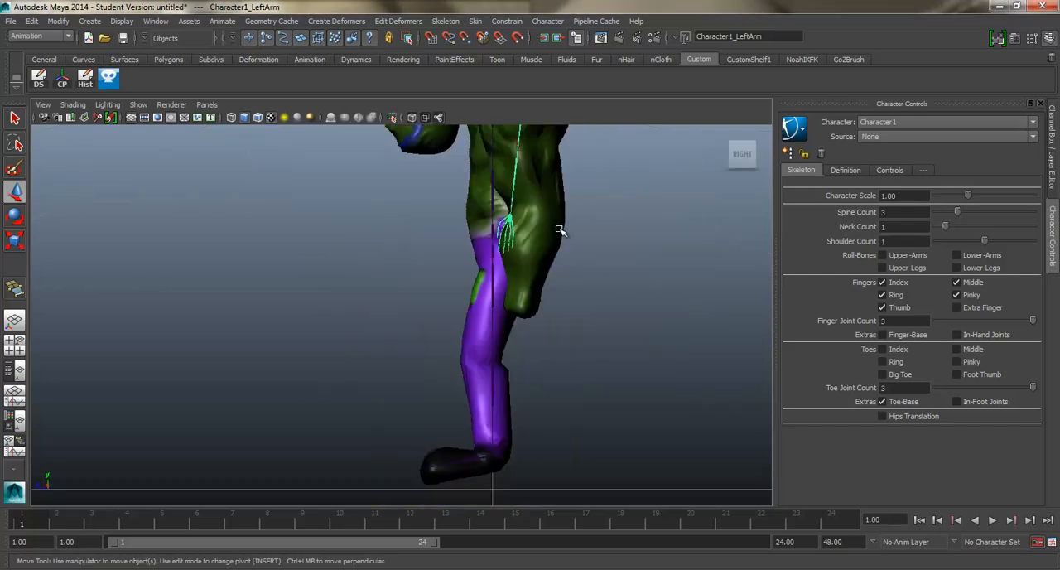
key(r)
key(e)
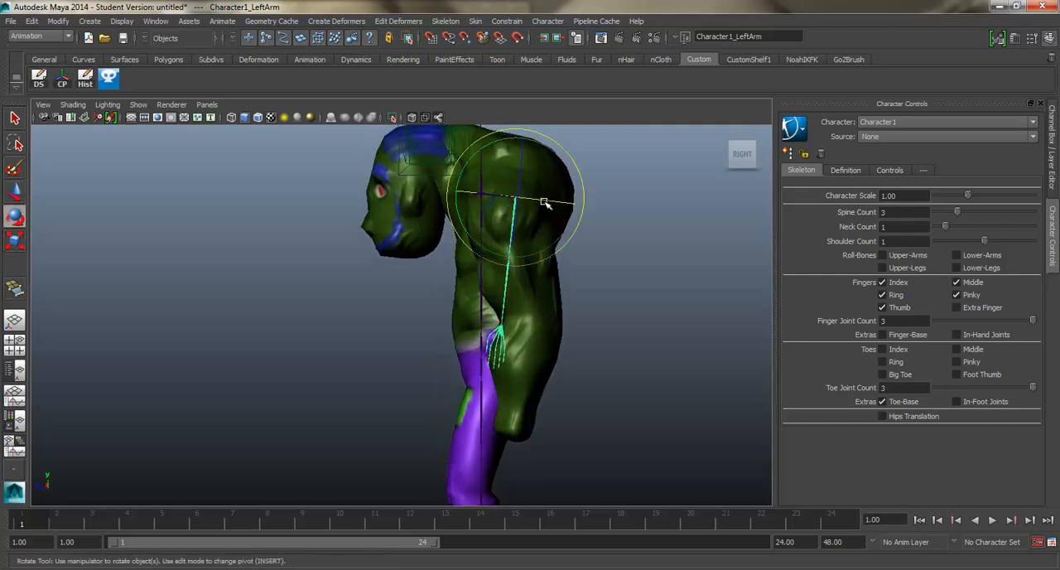
drag(577, 180, 581, 169)
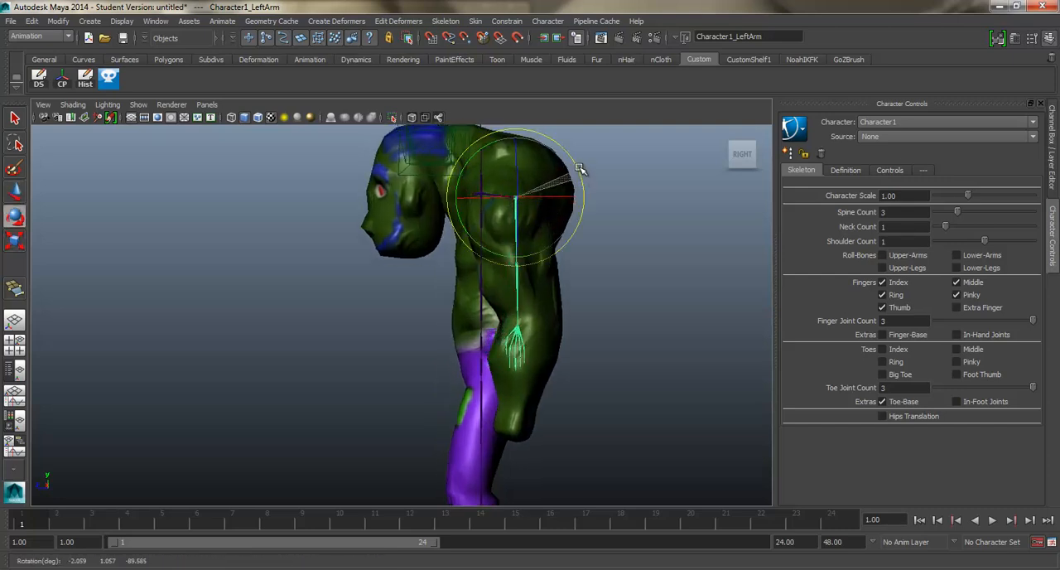
click(599, 237)
Step: Lower the left forearm joint to the elbow at about Y 3.05 cm and the left hand joint to the wrist at about Y 1.76 cm
click(521, 259)
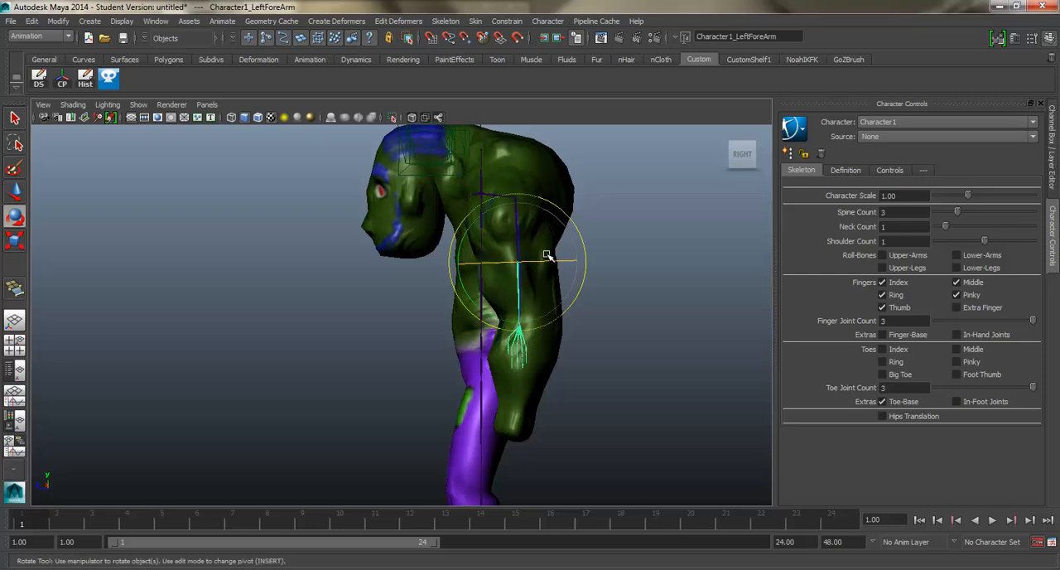
key(w)
drag(520, 306, 508, 355)
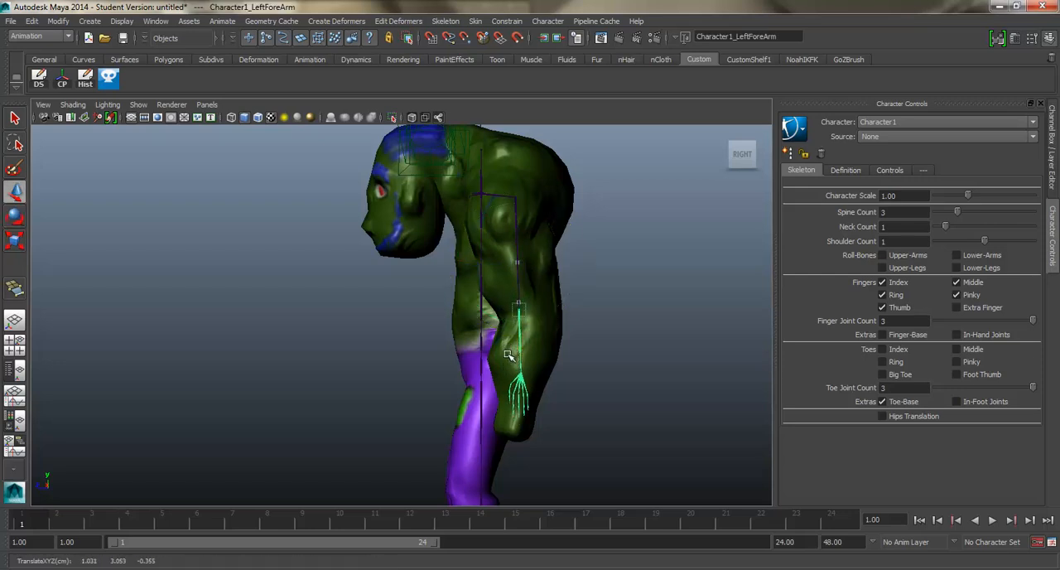
click(520, 375)
drag(523, 414, 533, 471)
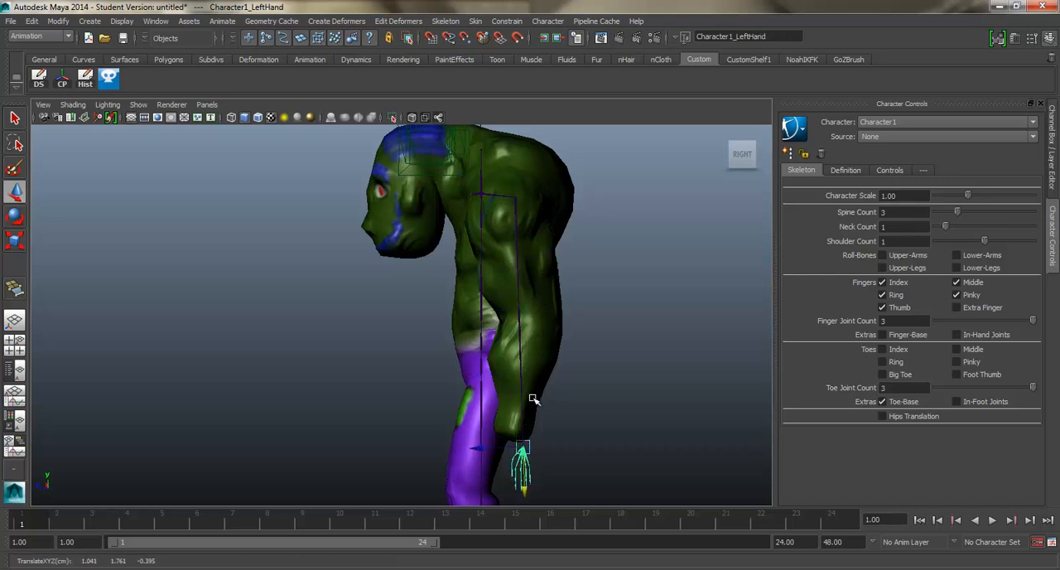
Step: Rotate the left arm joint slightly forward to about -0.69 degrees in Y and shift it to about Z -0.33 cm
click(518, 199)
key(e)
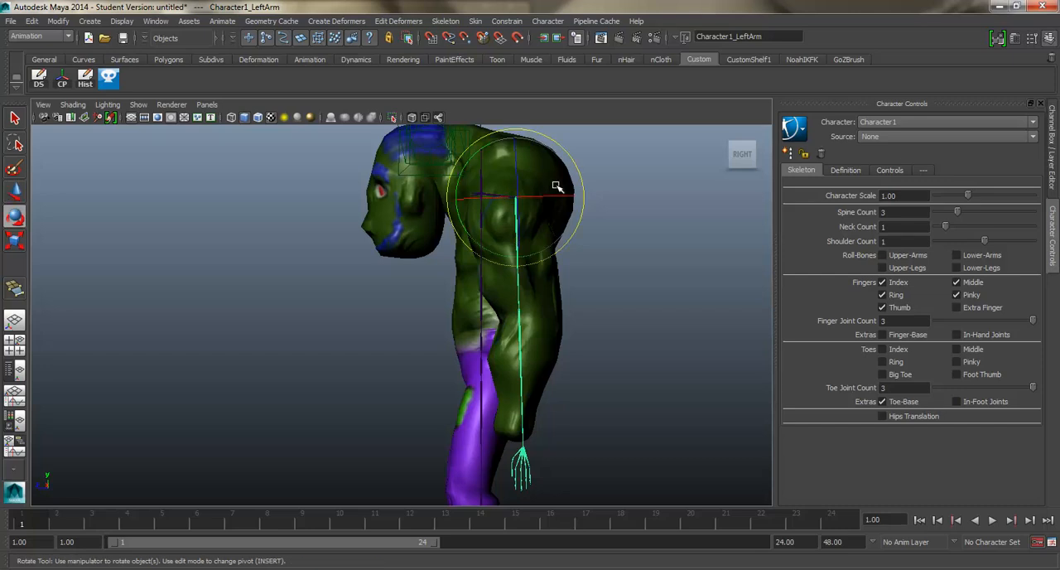
drag(577, 175, 580, 174)
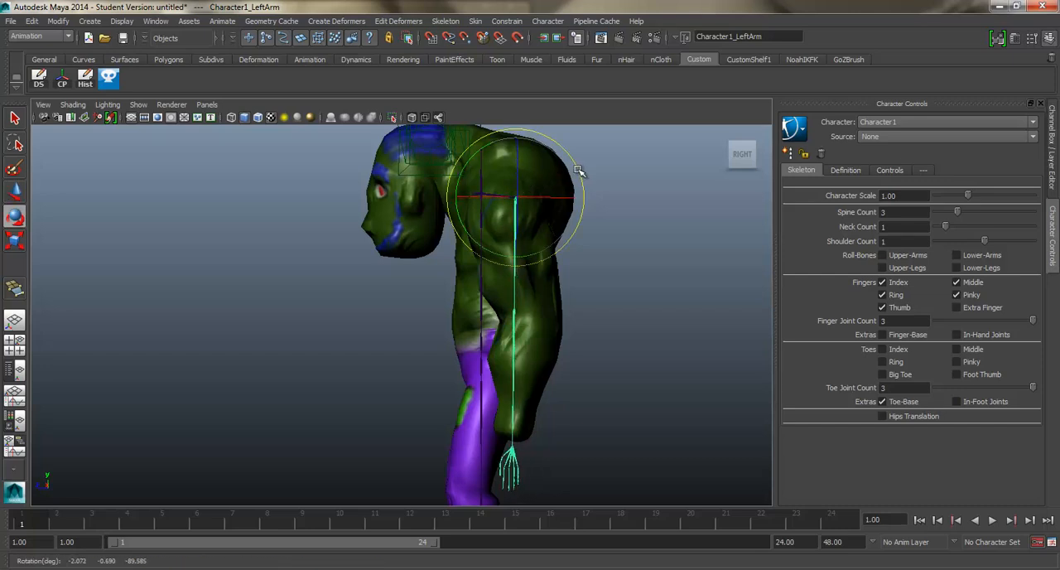
key(w)
drag(479, 197, 480, 197)
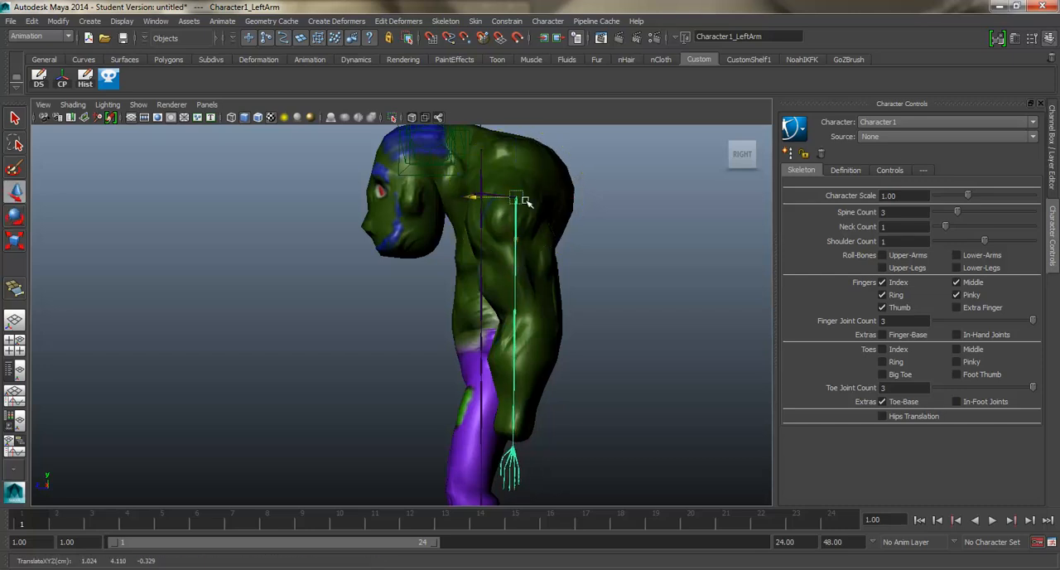
Step: Move the neck joint forward toward the base of the hunched head, to about Z 0.24 cm
click(483, 176)
scroll(484, 177, up, 3)
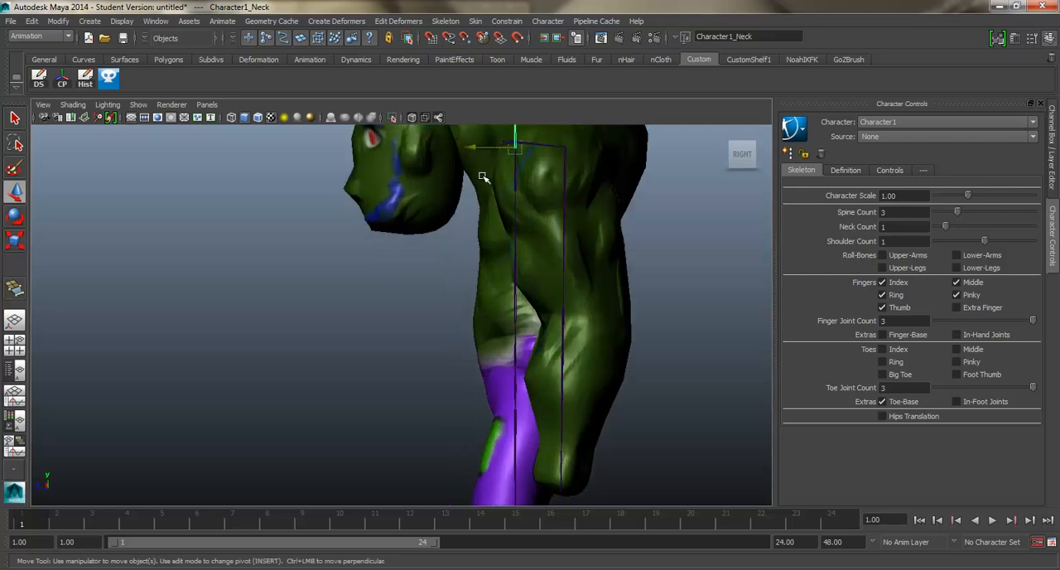
alt+middle_drag(486, 177, 514, 286)
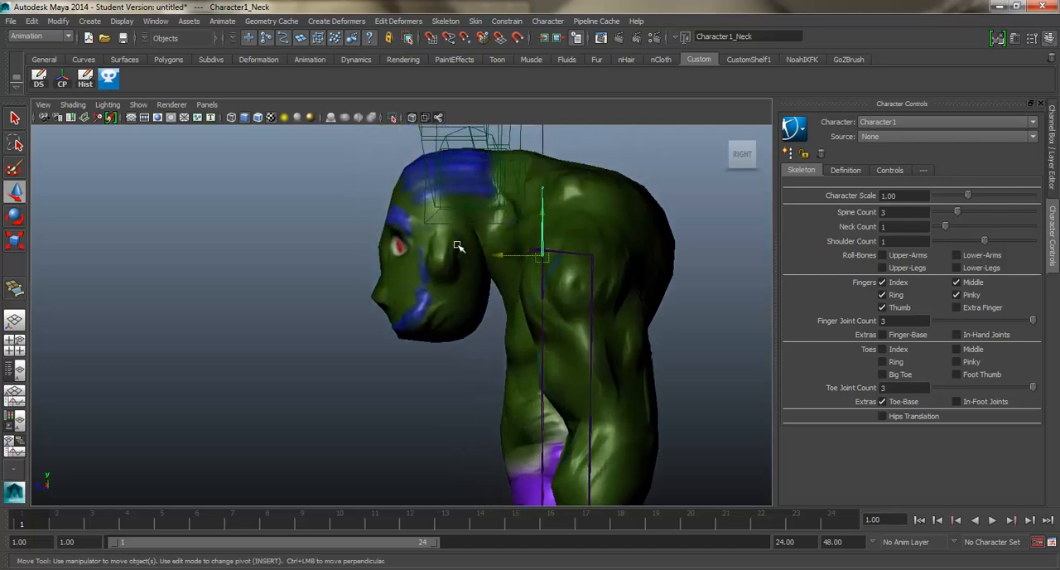
drag(643, 161, 632, 168)
drag(497, 257, 454, 254)
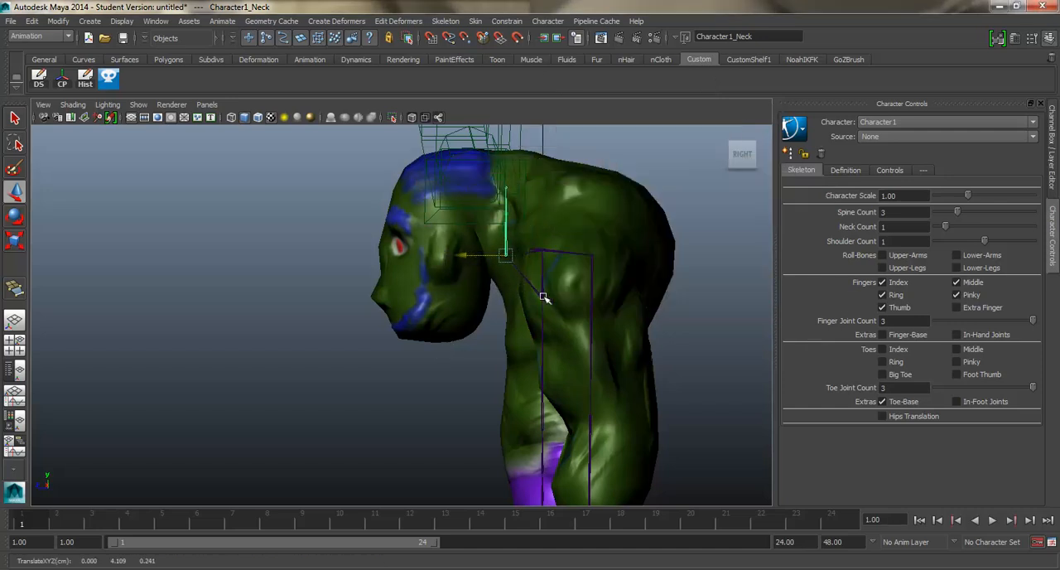
Step: Move only the uppermost spine joint, without its children, up to the shoulder line at about Y 4.13 and Z -0.04 cm
key(space)
key(space)
drag(496, 290, 495, 258)
alt+drag(495, 265, 421, 237)
click(439, 213)
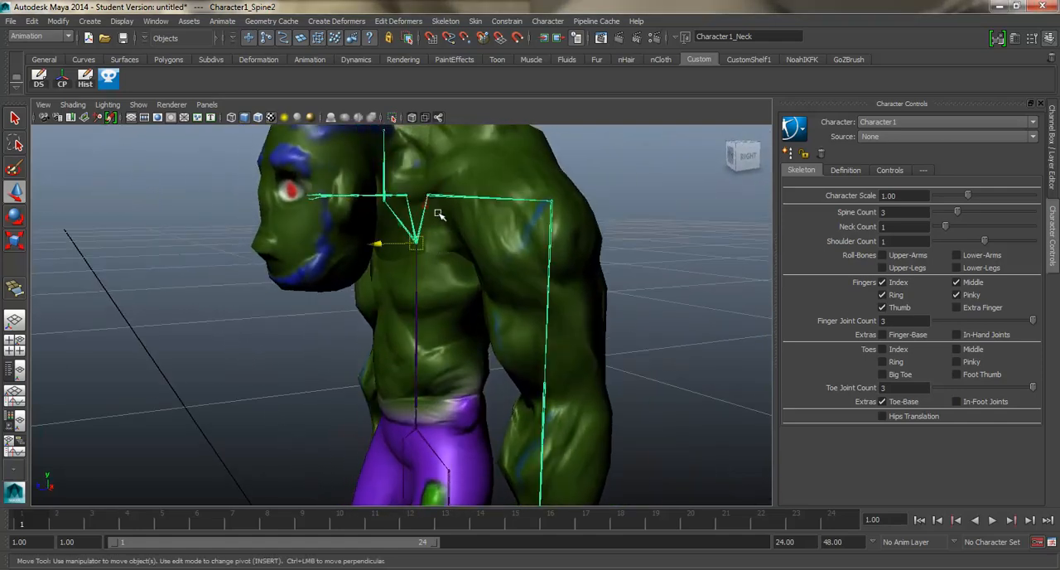
key(Insert)
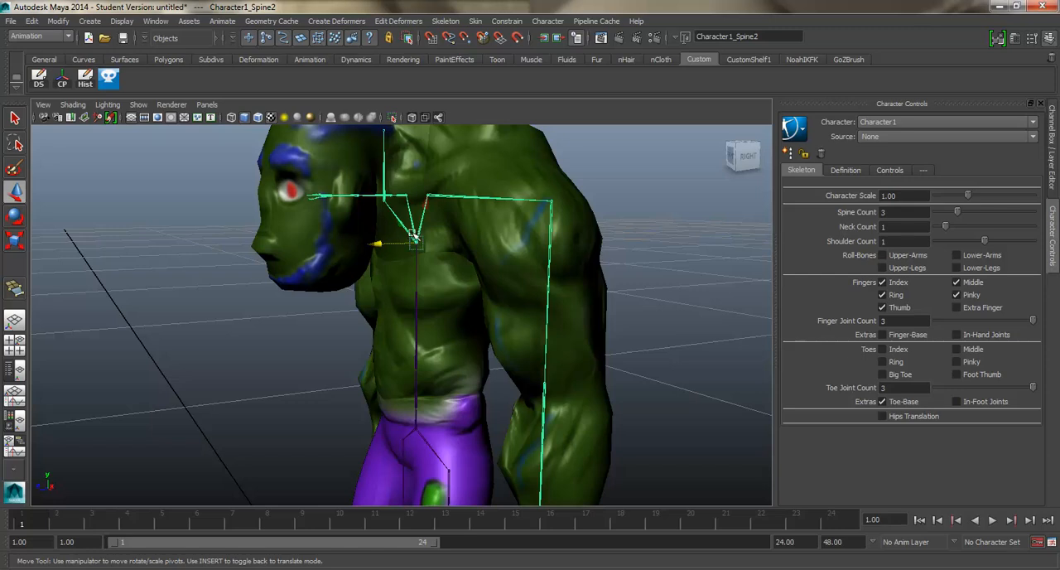
drag(414, 236, 419, 195)
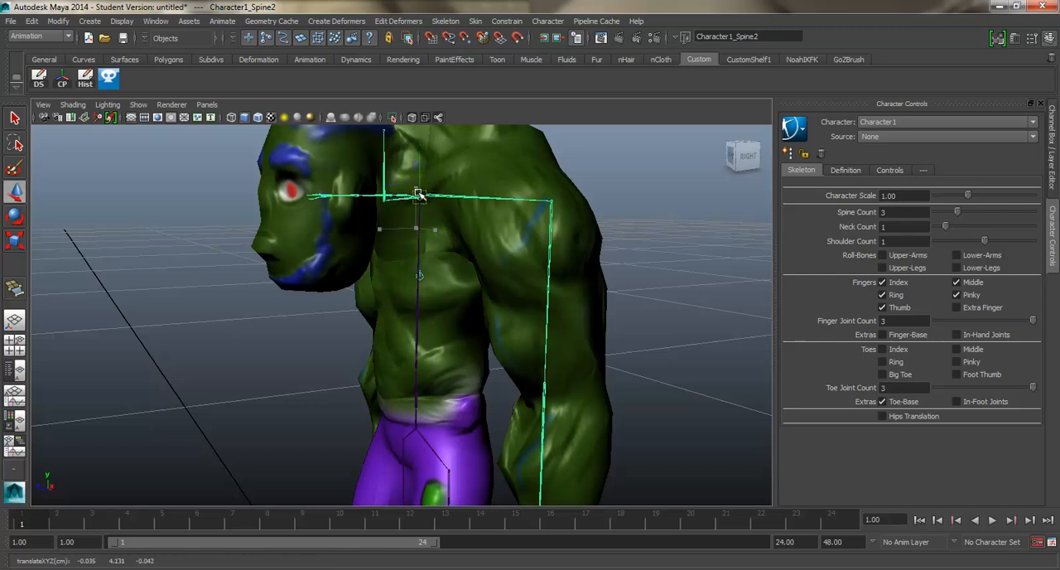
key(Insert)
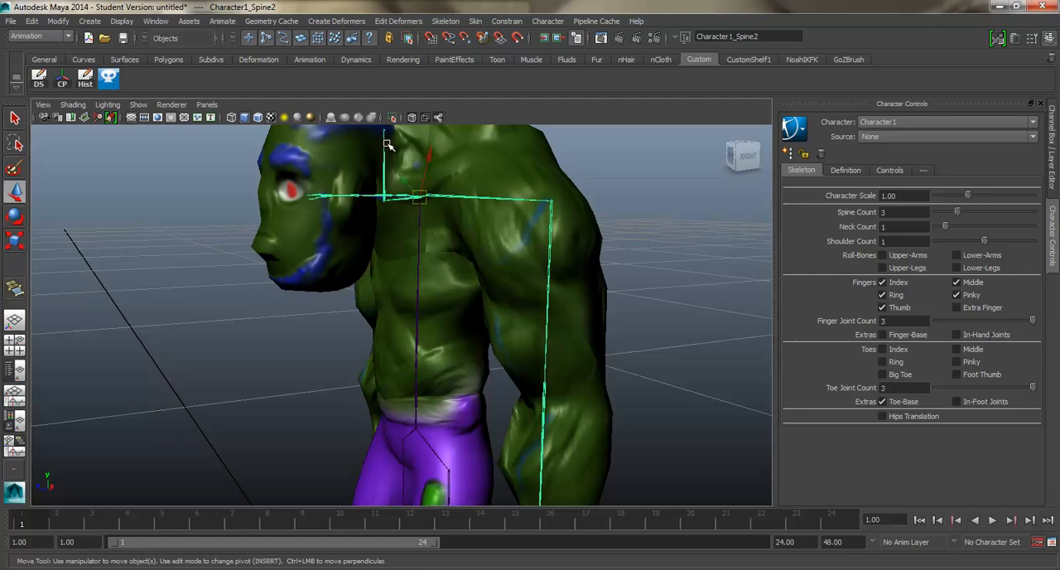
Step: Select the neck joint and check the skeleton's fit in the torso and legs from the front
click(386, 200)
alt+drag(386, 201, 278, 201)
scroll(332, 222, down, 3)
alt+drag(334, 224, 406, 284)
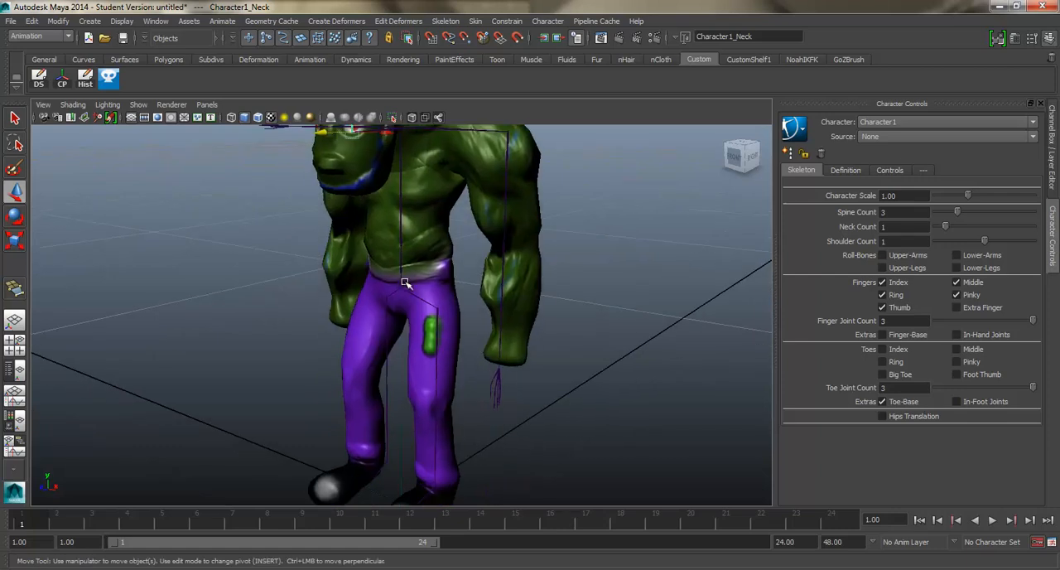
Step: Mirror the skeleton's fitted left arm and leg joints onto the character's right side
click(402, 287)
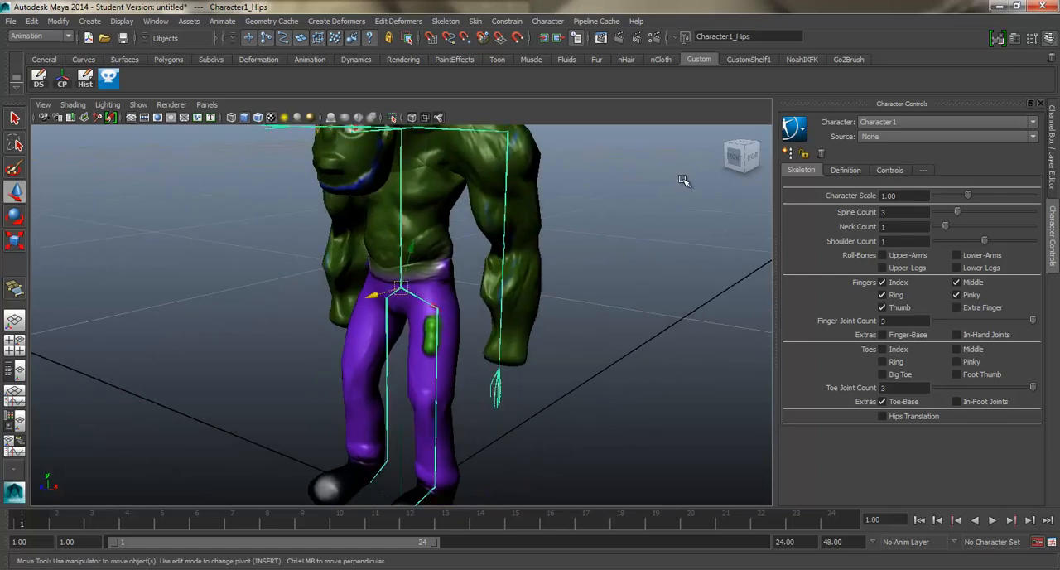
click(808, 131)
mouse_move(863, 157)
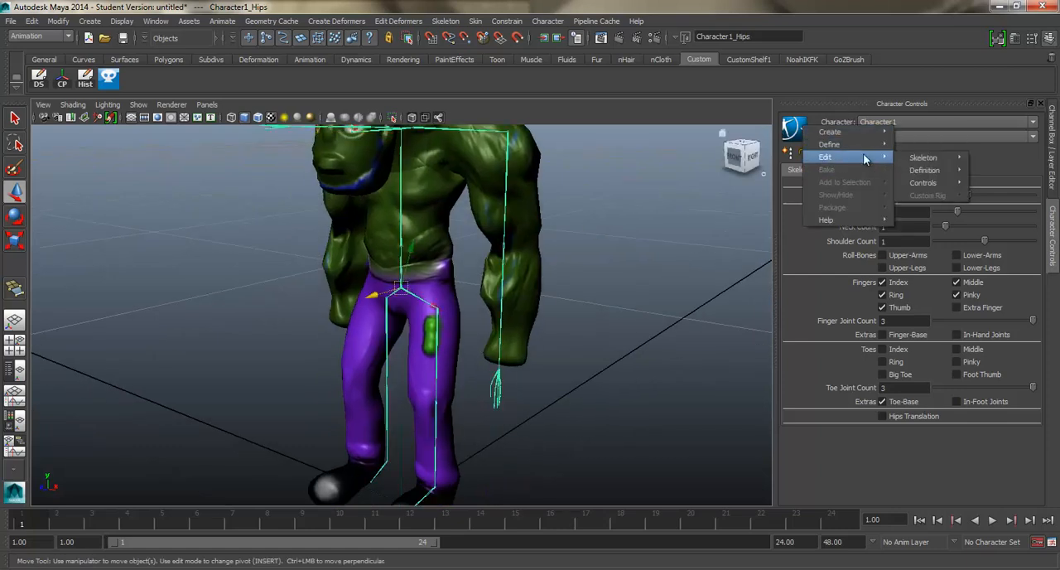
mouse_move(934, 159)
click(863, 203)
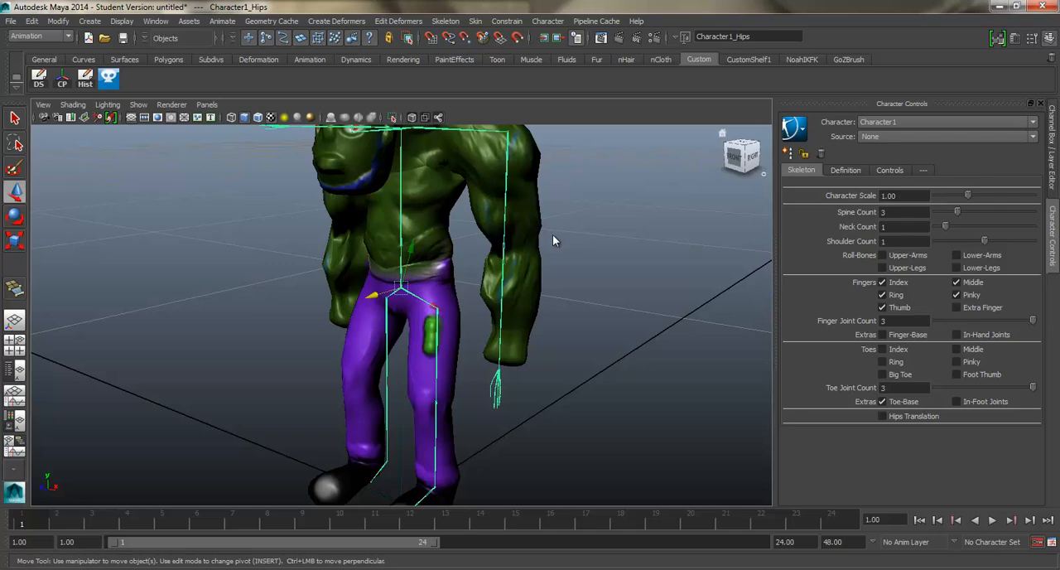
key(ctrl+z)
Step: Set the source of Character1 to Control Rig so the fitted skeleton gets a HumanIK control rig
alt+drag(559, 230, 584, 213)
scroll(584, 213, down, 3)
alt+middle_drag(584, 213, 589, 244)
alt+drag(589, 244, 525, 265)
alt+middle_drag(525, 265, 473, 212)
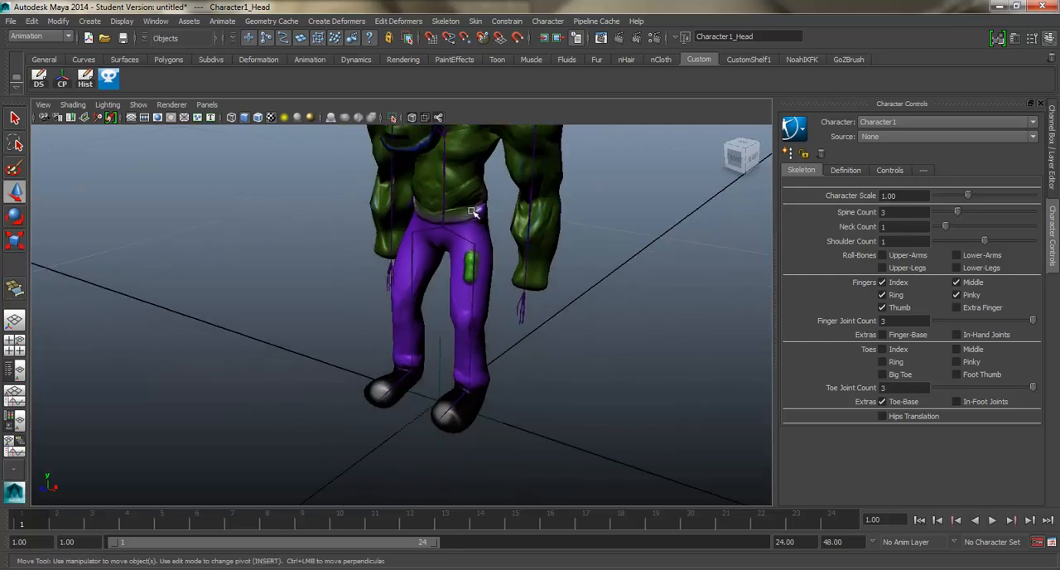
click(900, 138)
click(895, 163)
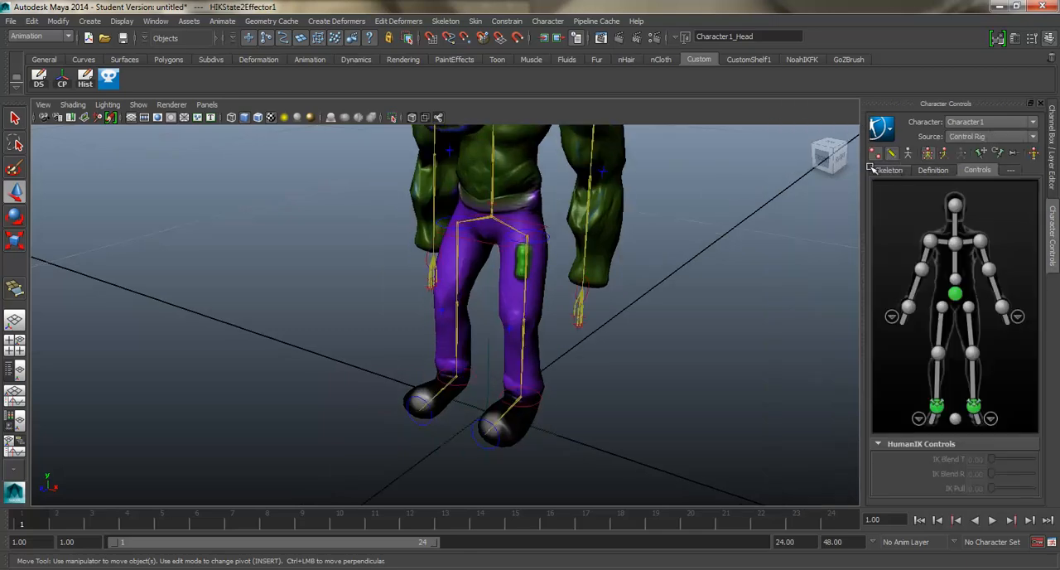
alt+drag(568, 312, 592, 314)
Step: Save the scene as a Maya Binary file named monster in D:\MONSTER, accepting the student version notice
key(ctrl+shift+s)
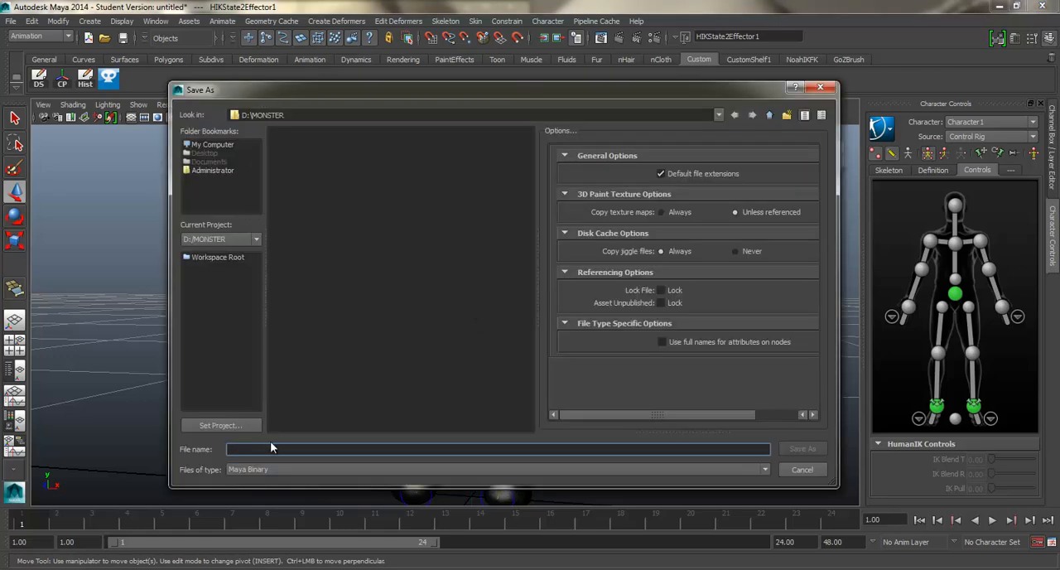
text(monster)
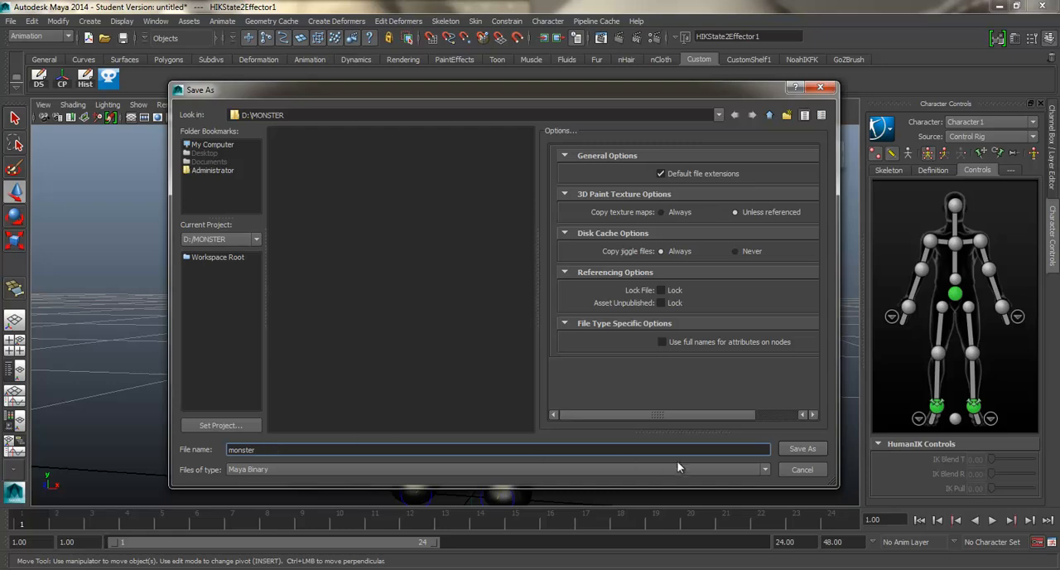
click(800, 449)
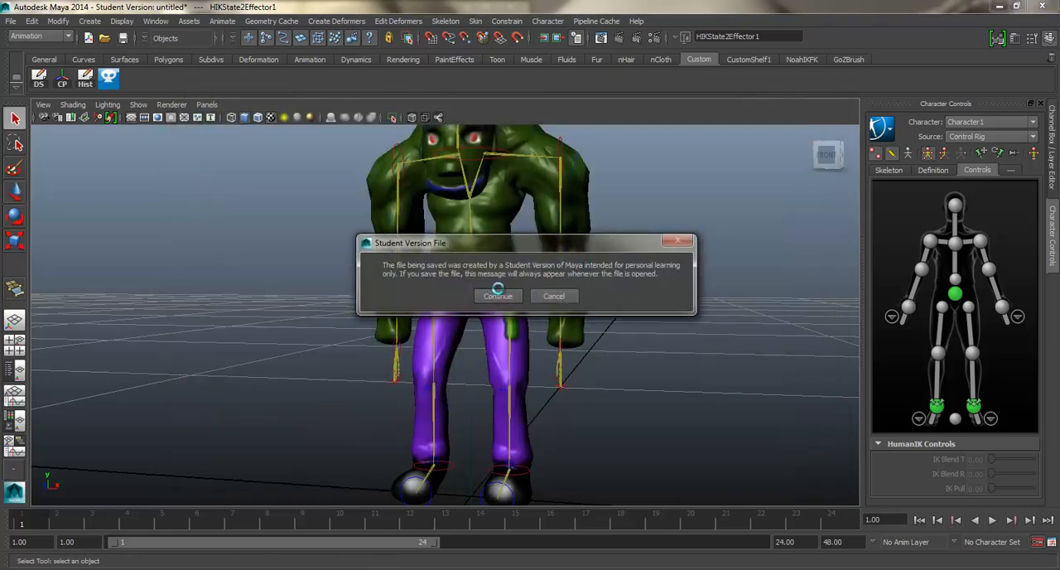
click(498, 296)
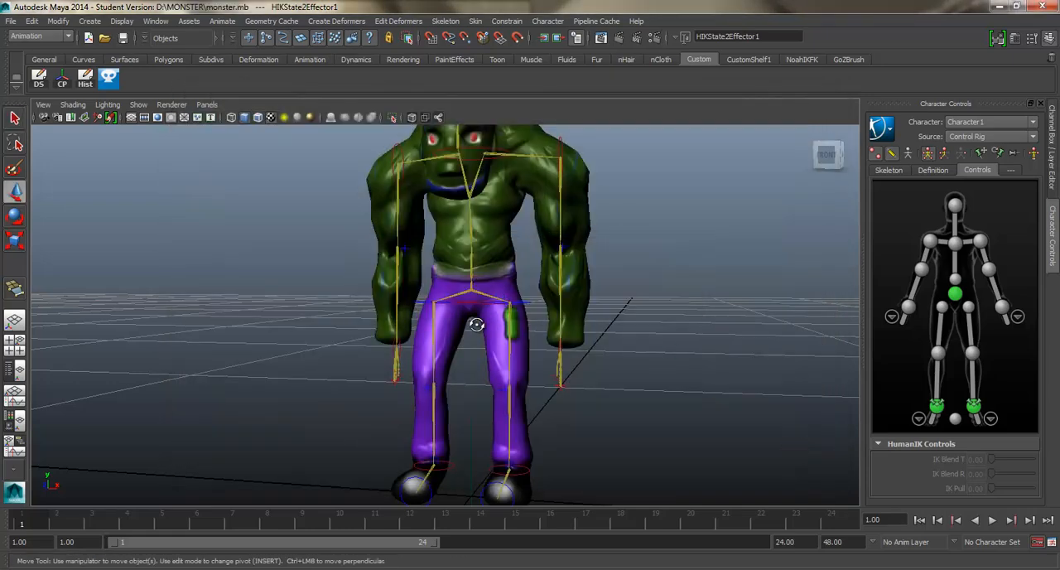
Step: Select the hips control, try rotating the left shoulder control, and undo the rotation
alt+drag(477, 323, 470, 314)
click(477, 272)
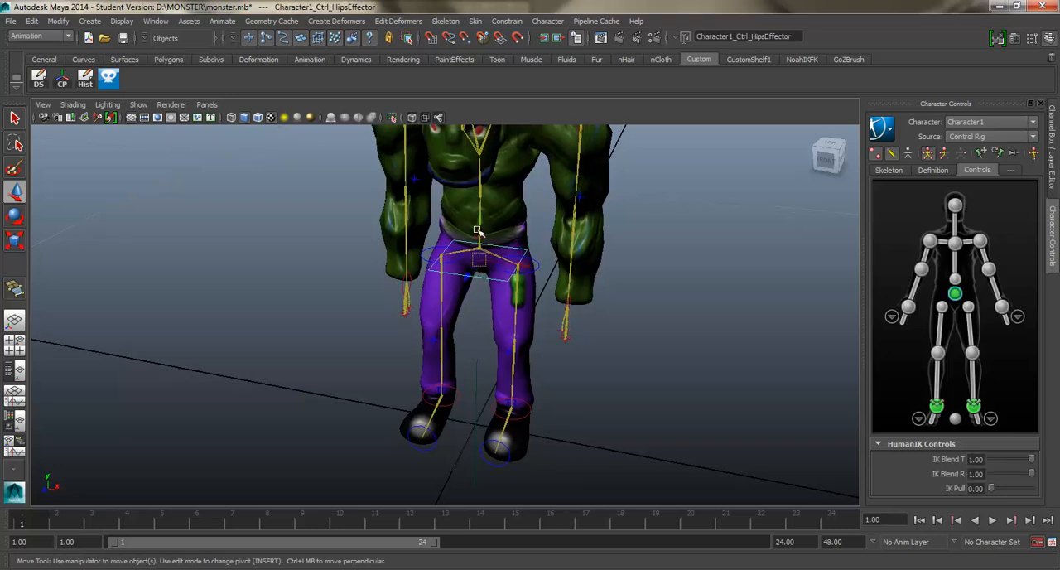
mouse_move(479, 224)
mouse_down()
mouse_move(479, 256)
mouse_move(479, 227)
mouse_up()
alt+middle_drag(625, 225, 623, 290)
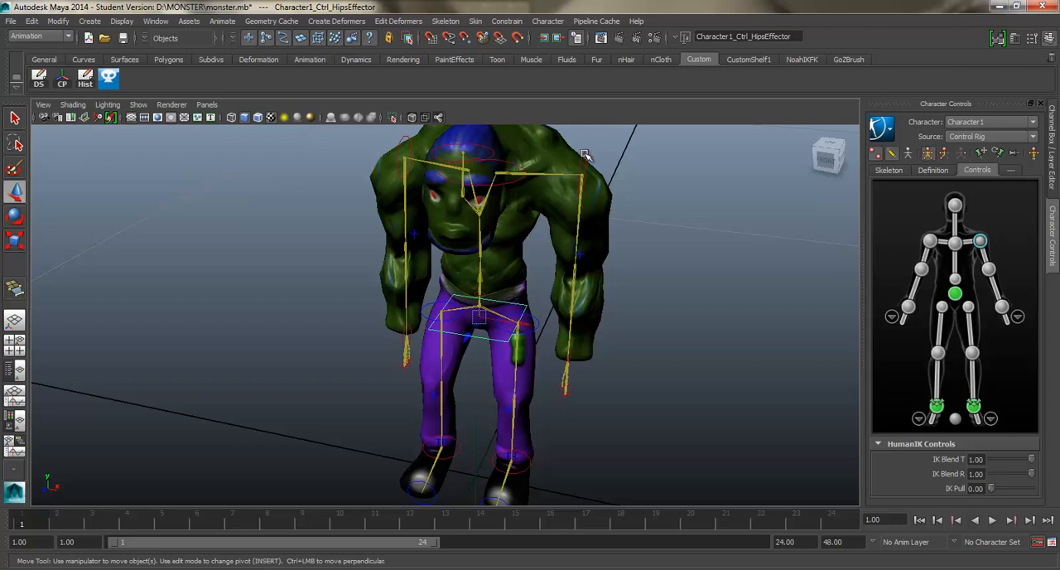
click(585, 155)
key(e)
drag(639, 151, 611, 98)
key(ctrl+z)
alt+drag(657, 211, 647, 207)
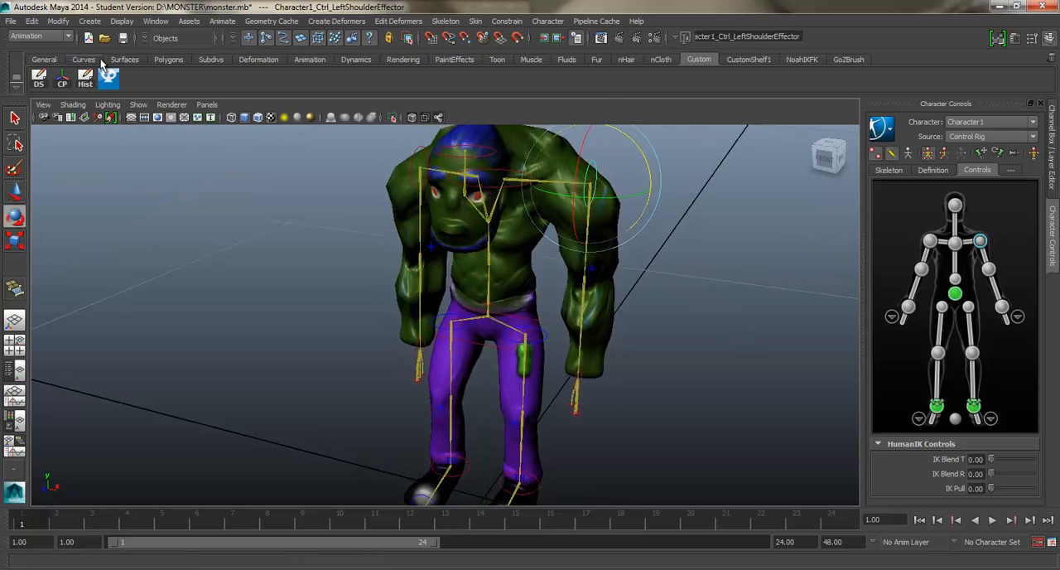
Step: Delete the construction history of all objects in the scene
click(33, 22)
mouse_move(81, 172)
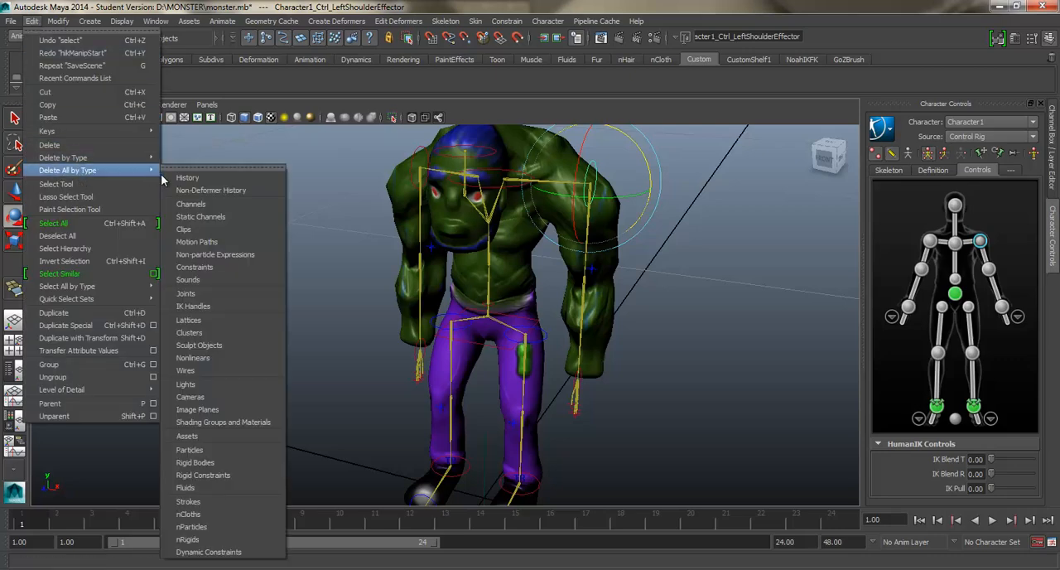
click(174, 176)
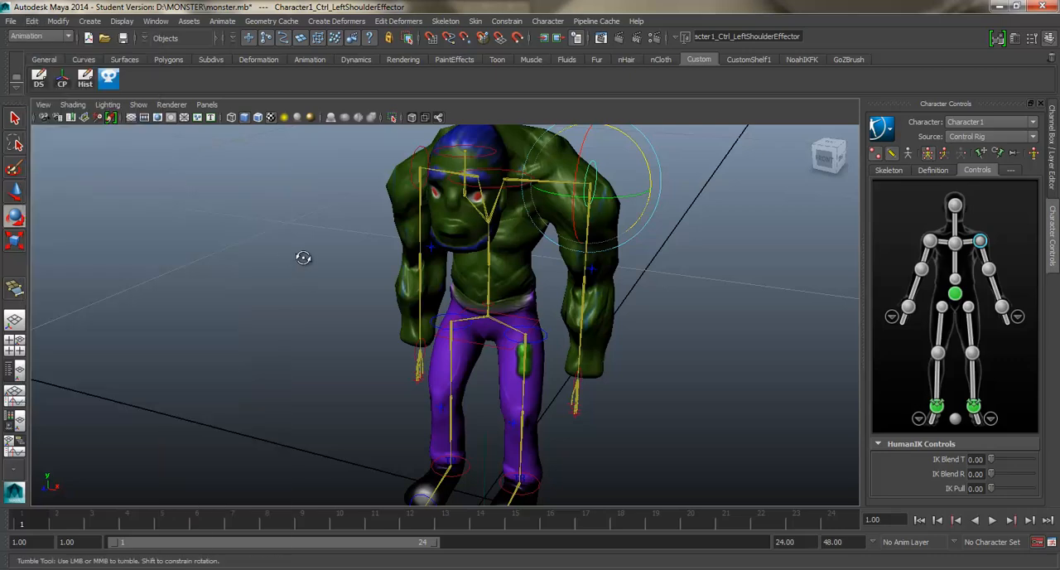
Step: Set the source of Character1 to None to disconnect the control rig from the skeleton
alt+drag(303, 257, 483, 323)
key(e)
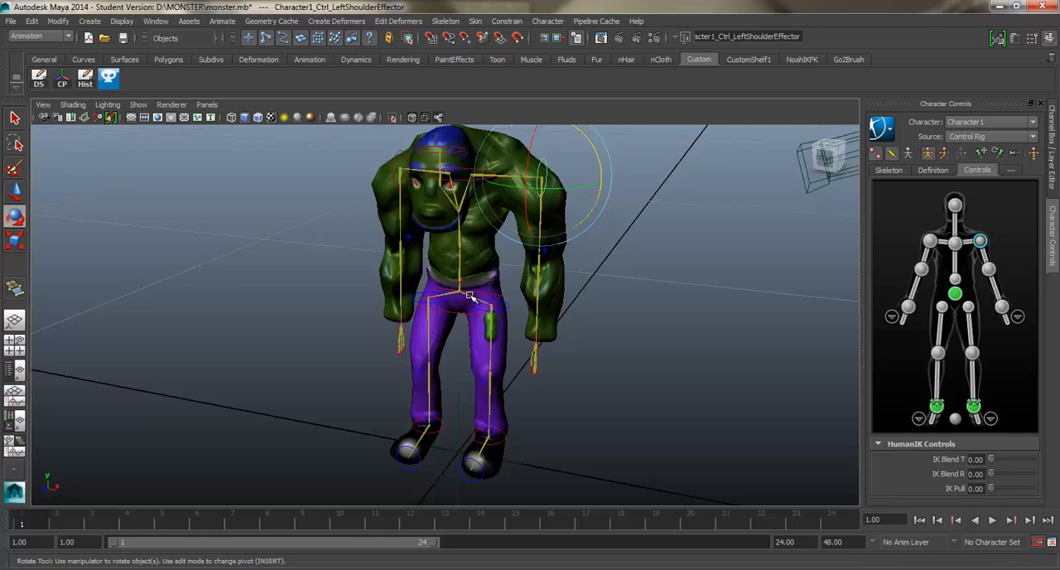
alt+drag(466, 241, 472, 239)
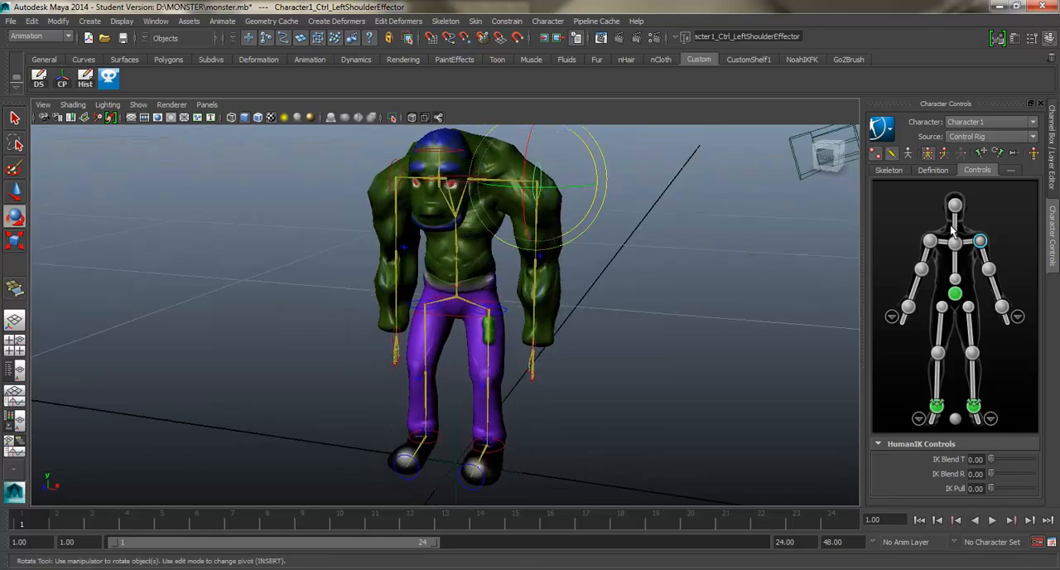
click(986, 137)
click(985, 150)
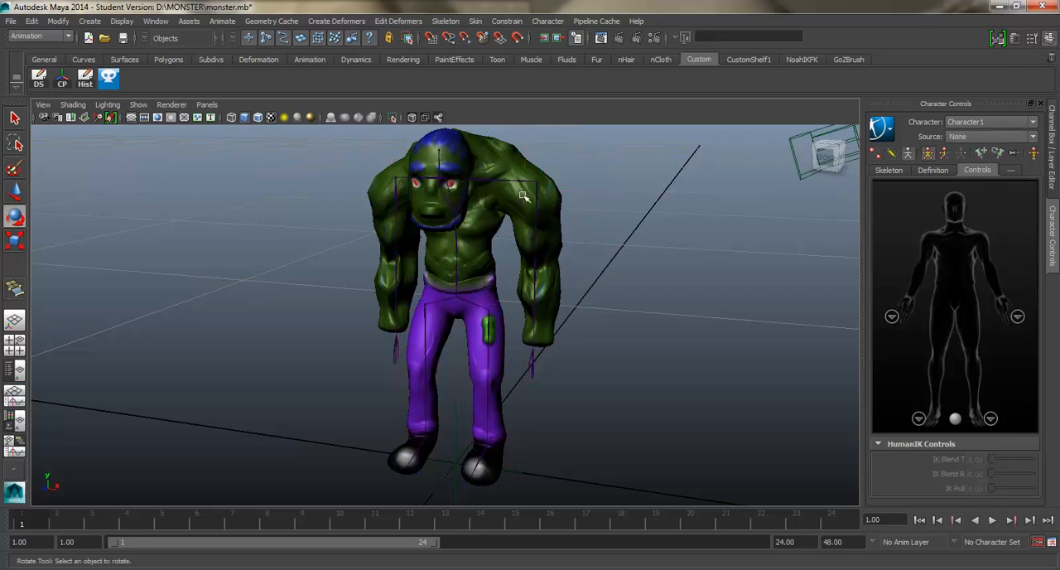
Step: Smooth-bind the monster mesh to the hips joint hierarchy with Closest distance, Dual Quaternion skinning, max influences 1 and dropoff rate 4.0
click(478, 246)
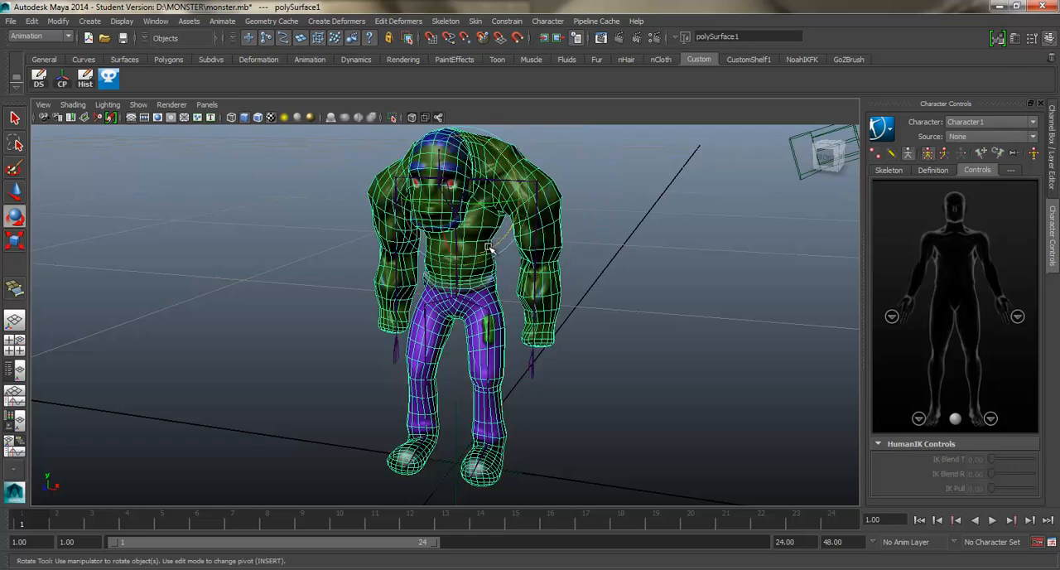
click(17, 120)
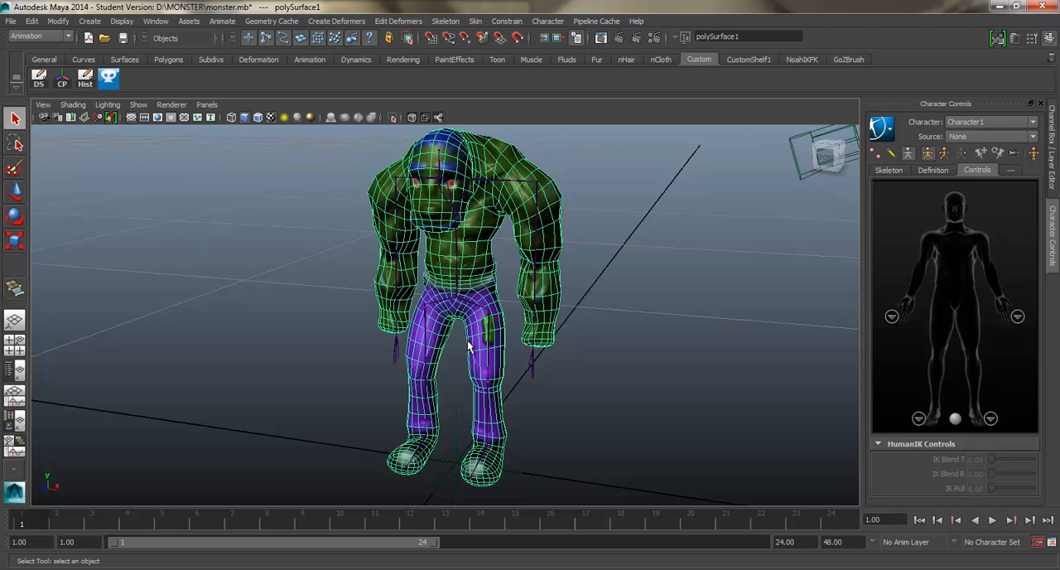
scroll(469, 346, up, 5)
click(472, 277)
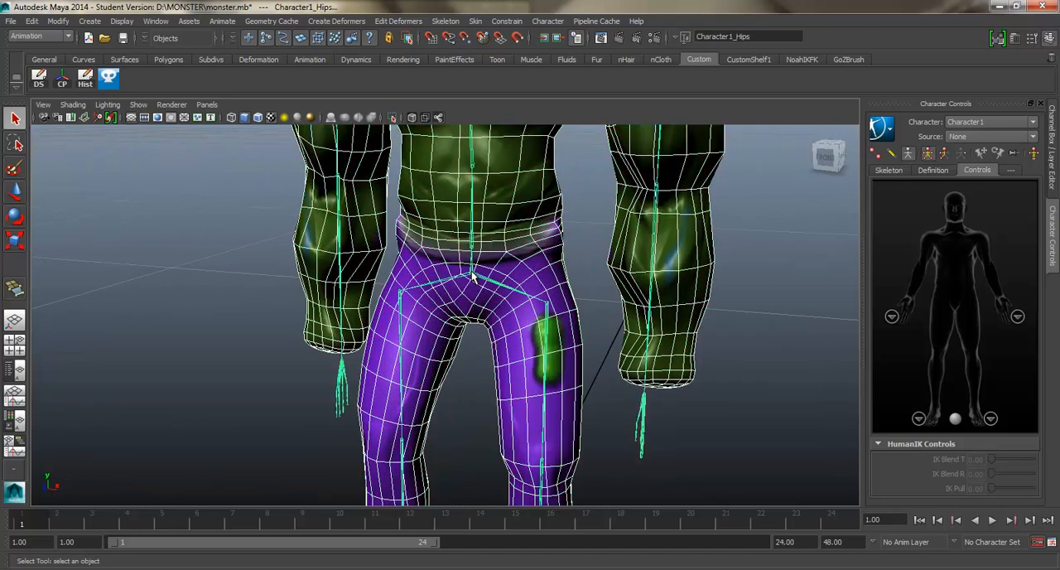
scroll(473, 279, down, 5)
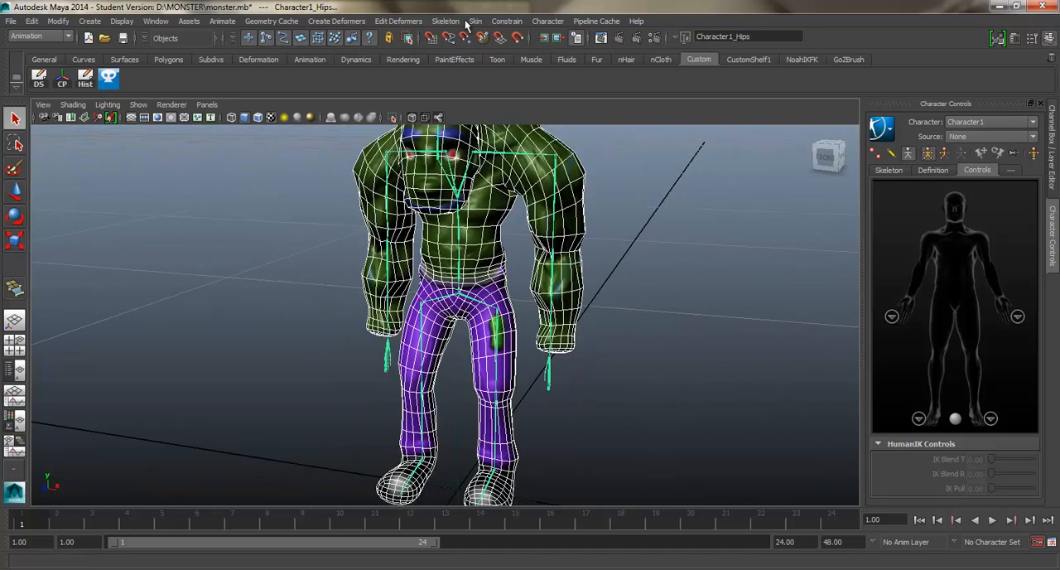
click(475, 21)
mouse_move(501, 40)
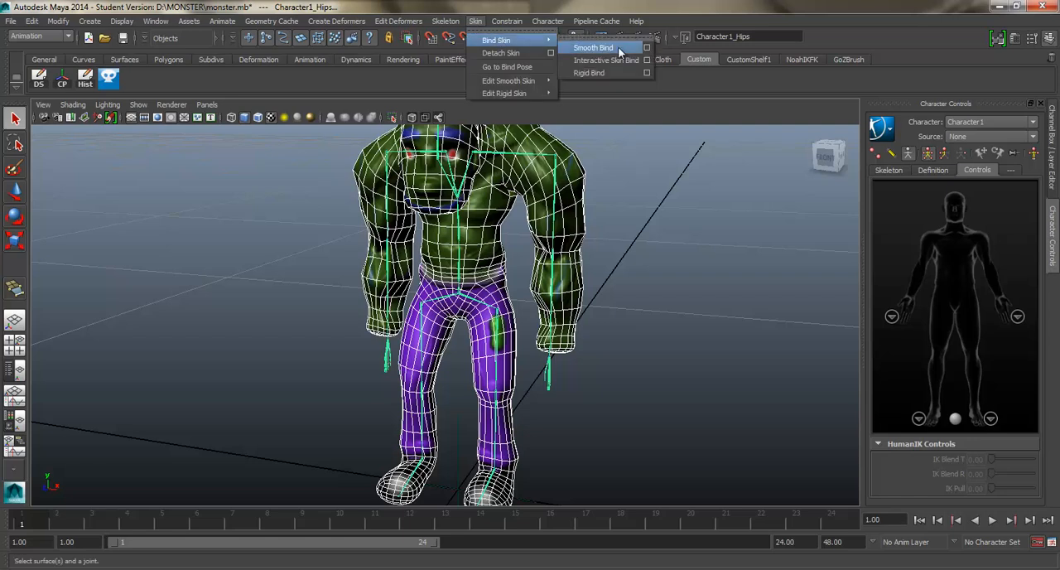
click(647, 47)
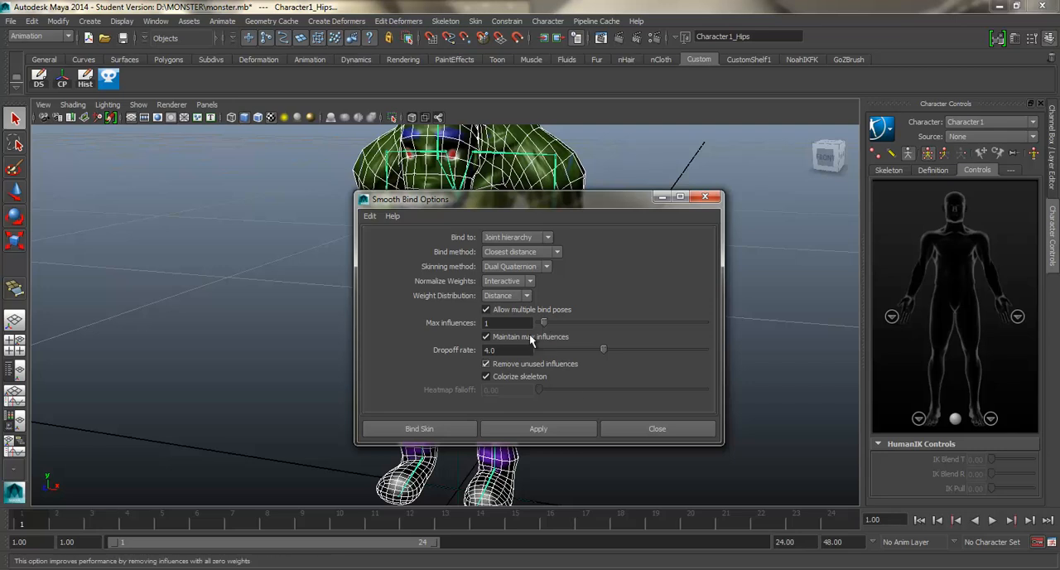
click(554, 429)
click(657, 428)
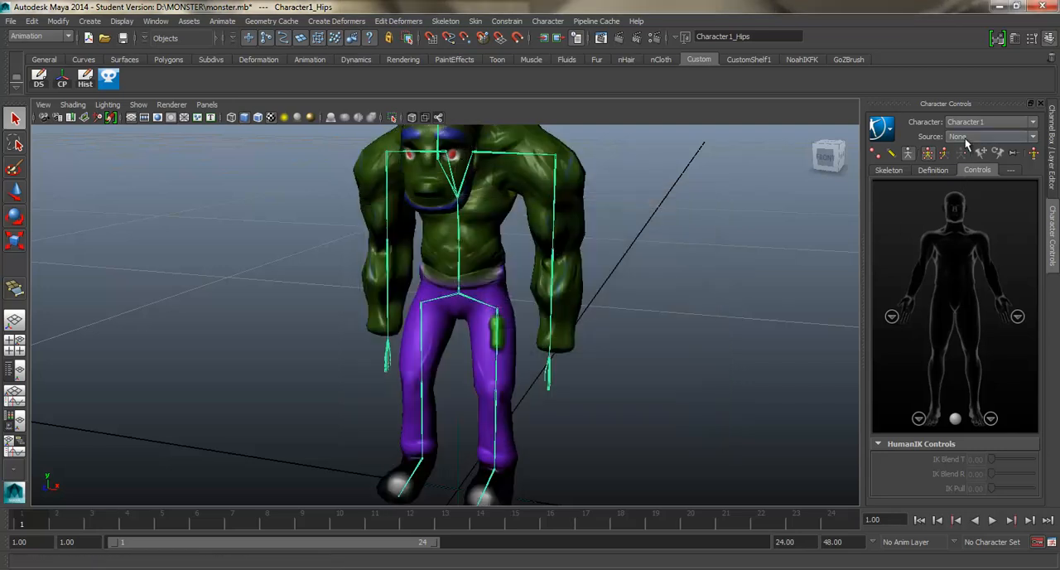
Step: Switch the source of Character1 back to Control Rig for the bound mesh
click(965, 139)
click(965, 165)
alt+drag(638, 317, 489, 445)
Step: Test the left leg's deformation by moving the left ankle control, and undo the move
click(534, 425)
key(w)
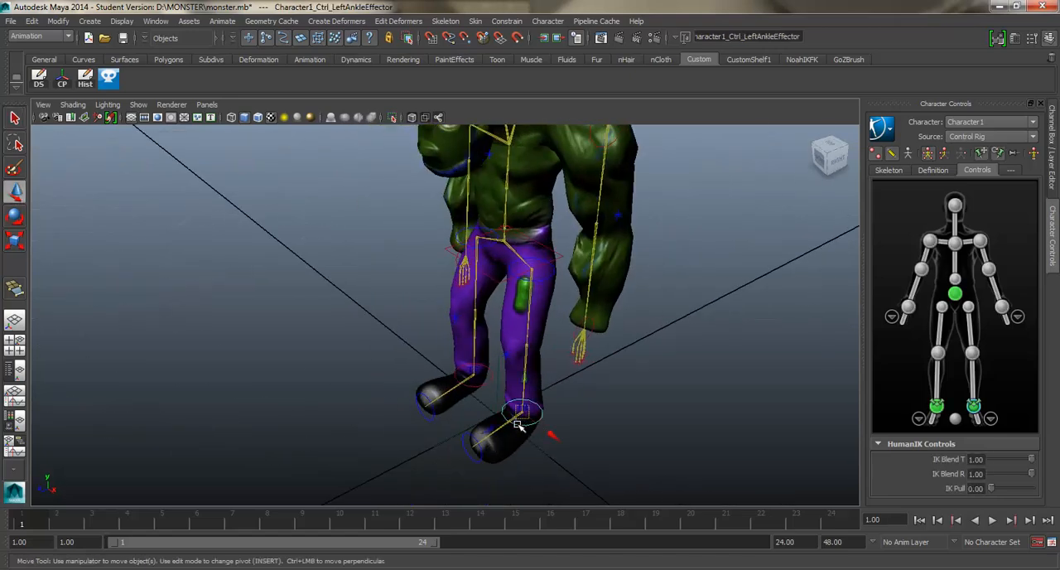
drag(554, 412, 541, 340)
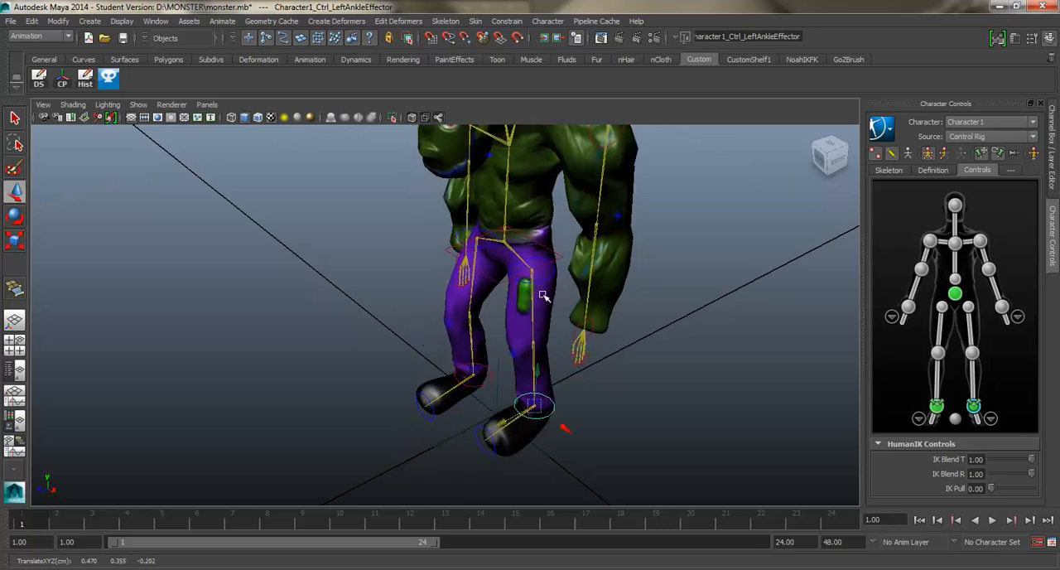
key(ctrl+z)
Step: Test the torso's deformation by rotating the hips control, and undo the rotation
click(556, 259)
click(554, 262)
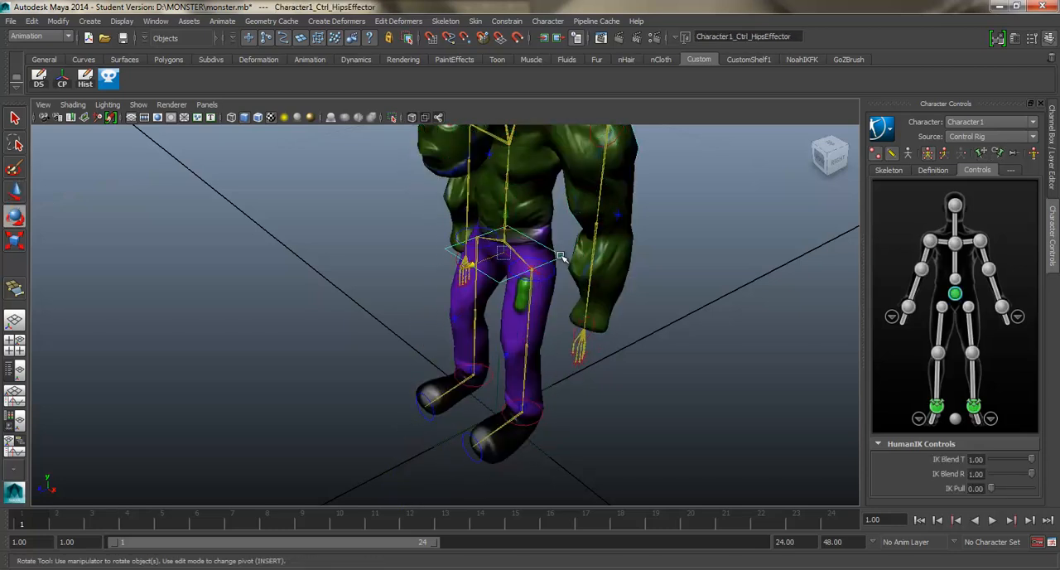
key(e)
drag(489, 283, 625, 267)
key(ctrl+z)
Step: Test the elbow's deformation by rotating the left forearm control about 86 degrees in Y, and undo the rotation
alt+middle_drag(655, 270, 654, 310)
alt+drag(654, 310, 591, 295)
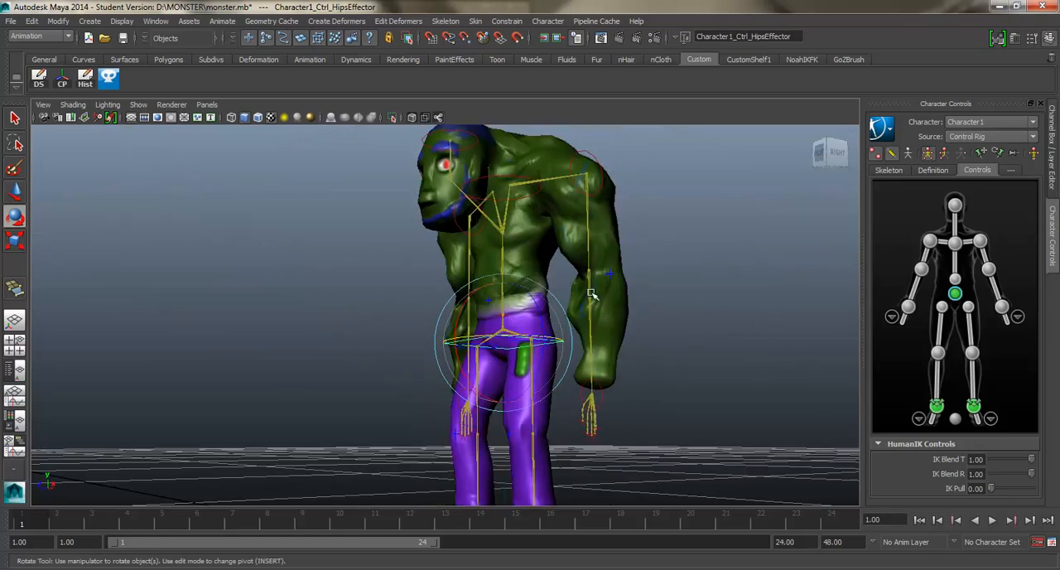
click(631, 341)
alt+drag(644, 362, 705, 255)
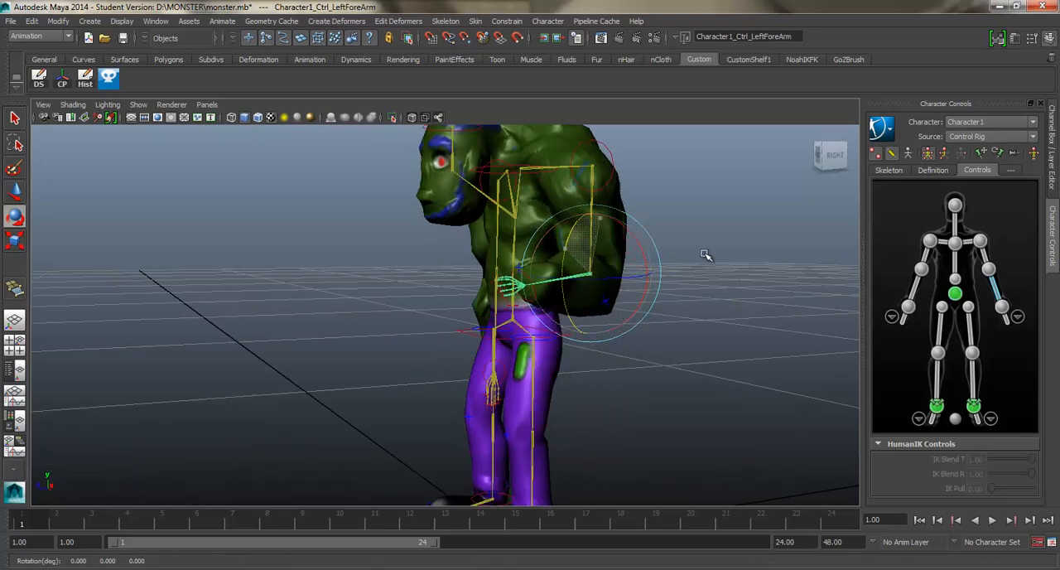
key(ctrl+z)
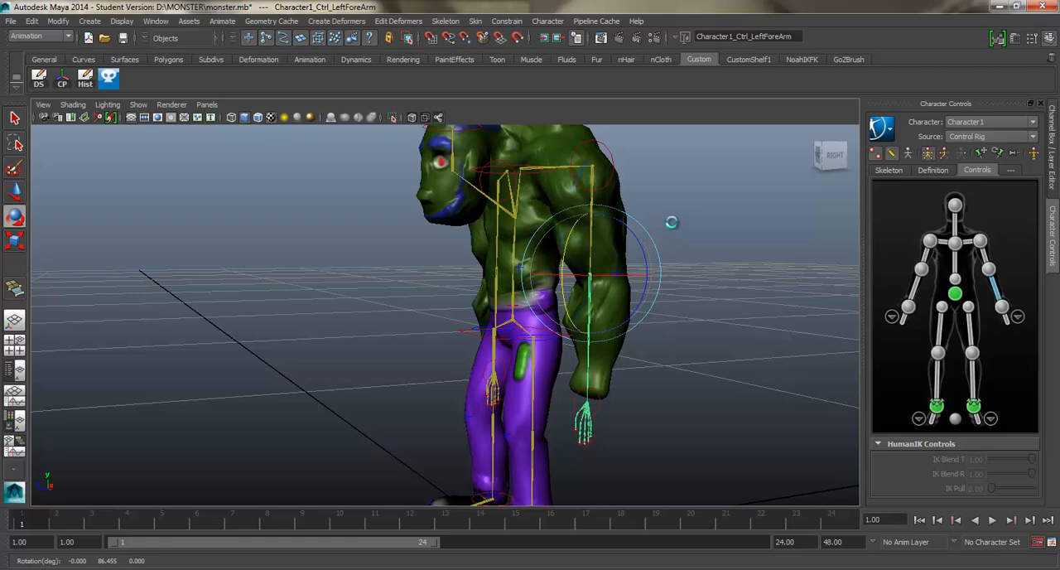
Step: Save the scene with the skinned character and its control rig
alt+drag(671, 218, 679, 213)
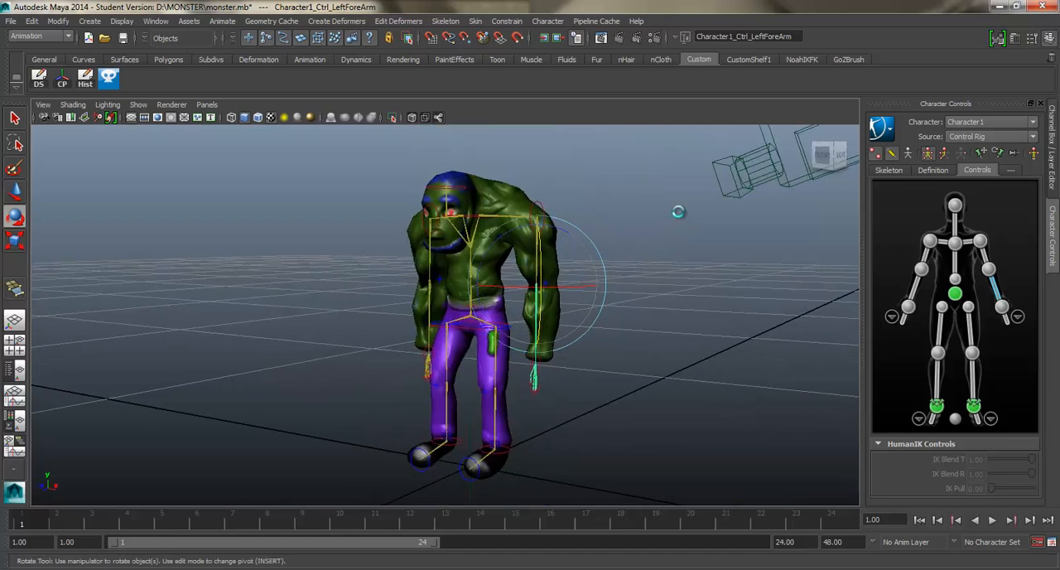
key(q)
key(ctrl+s)
key(e)
mouse_move(371, 297)
alt+mouse_down()
mouse_move(480, 310)
mouse_move(497, 322)
mouse_move(374, 326)
mouse_move(387, 290)
alt+mouse_up()
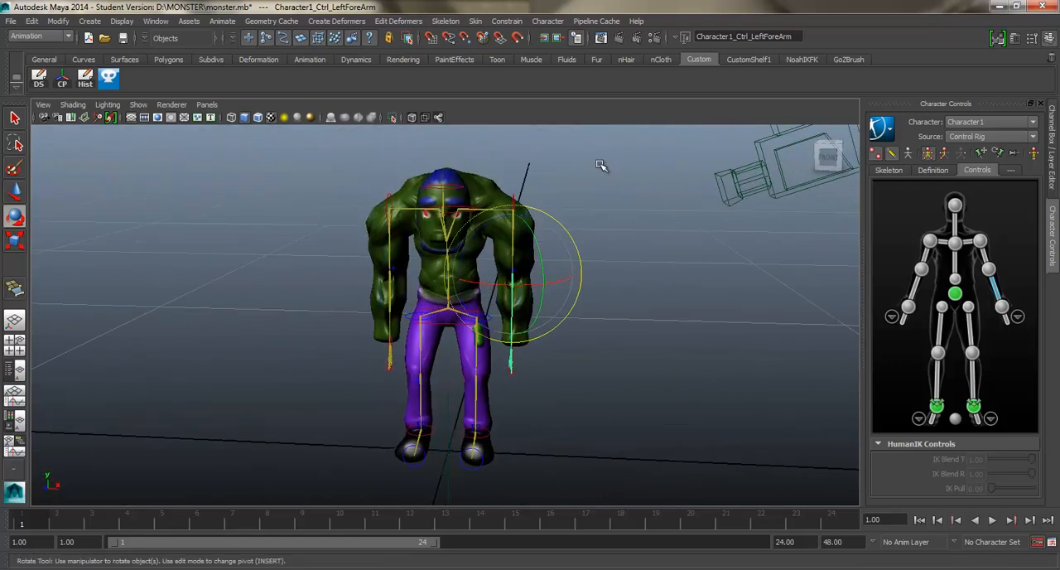